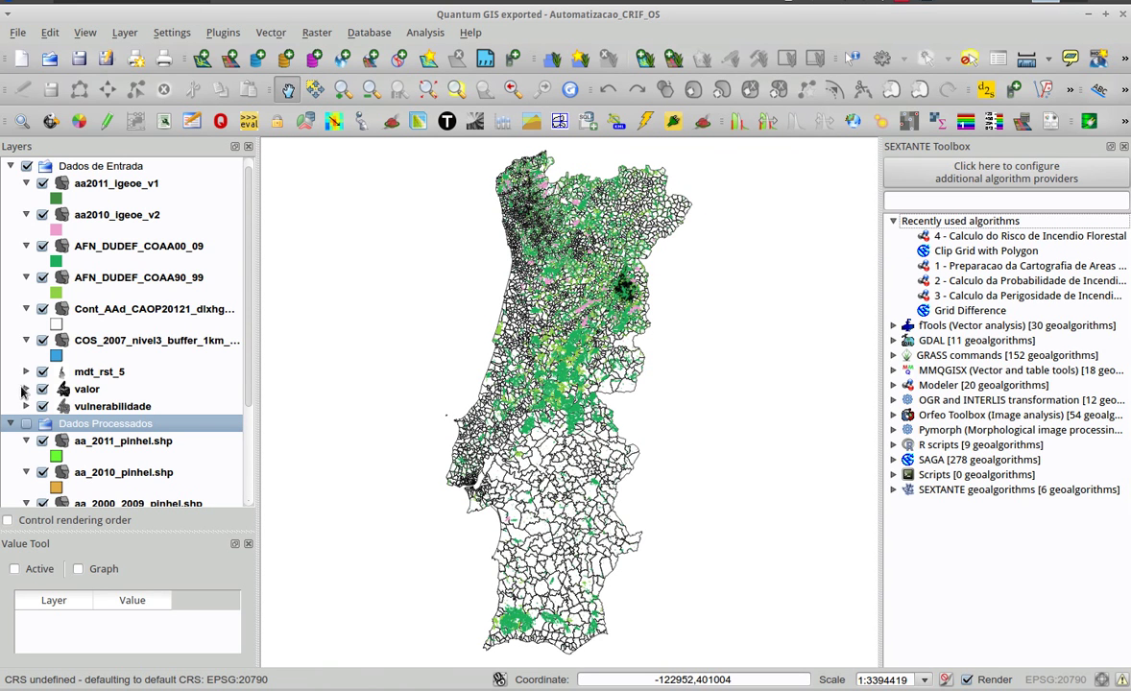
Hide every layer in the Dados de Entrada group, from aa2011_igeoe_v1 through vulnerabilidade.
left_click(42, 309)
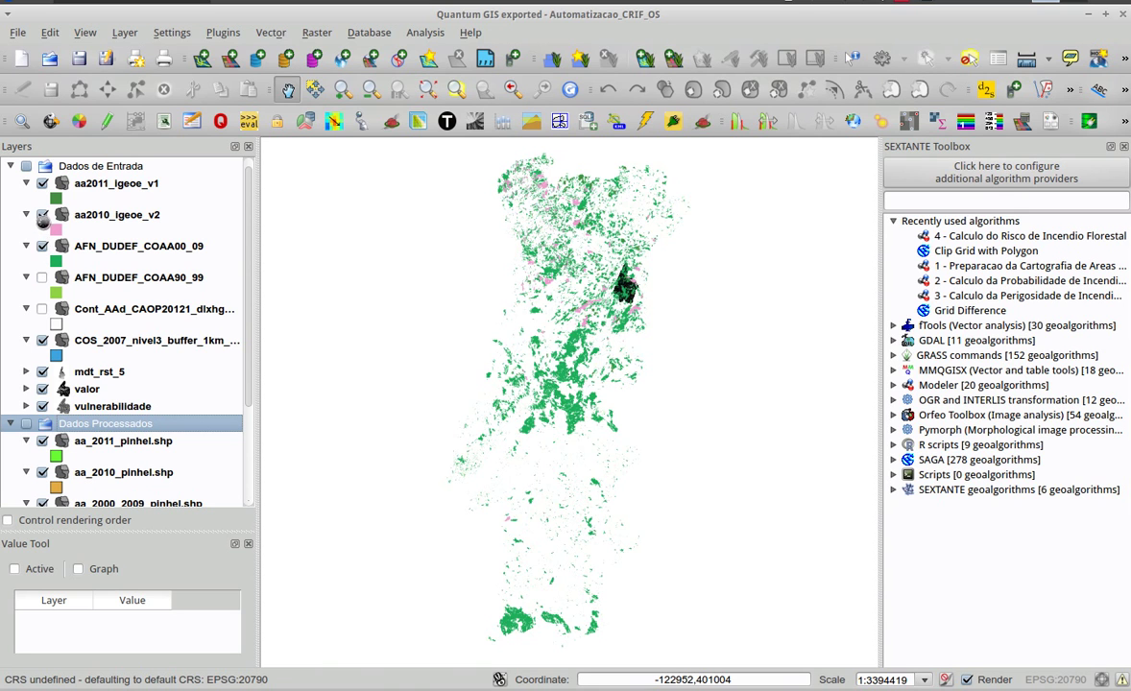
left_click(42, 215)
left_click(43, 183)
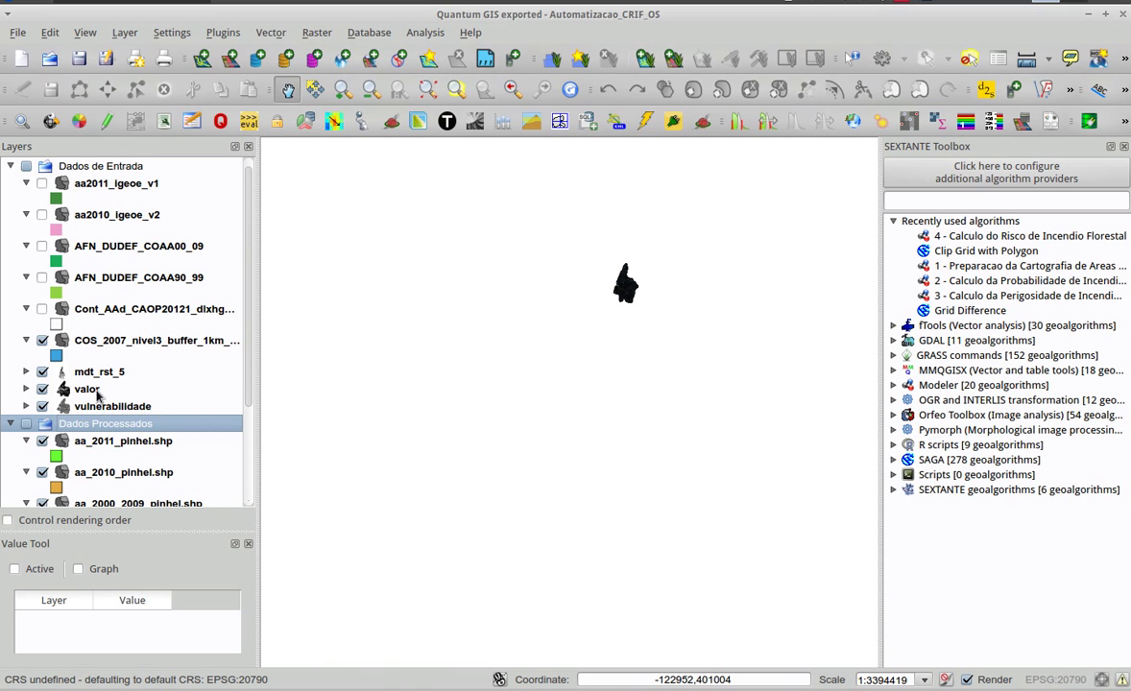
left_click(42, 371)
left_click(42, 341)
left_click(42, 389)
left_click(42, 406)
Zoom the map to the extent of the area_de_estudo.shp layer.
left_click(123, 440)
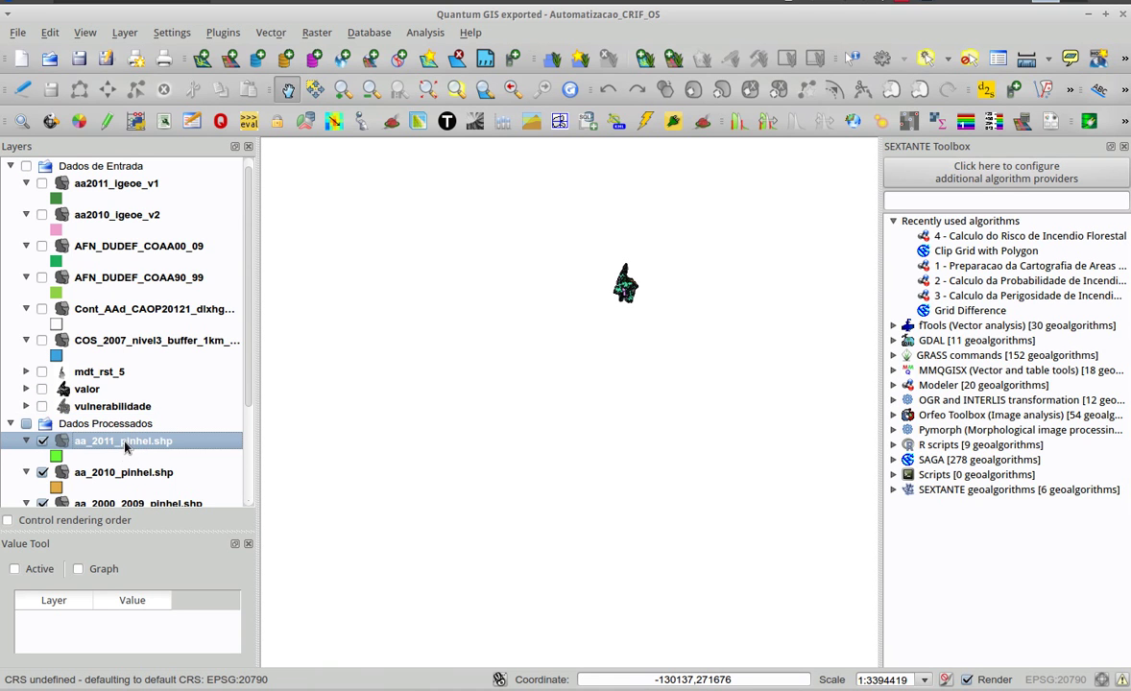
scroll(141, 444, "down", 3)
scroll(141, 444, "down", 1)
right_click(144, 436)
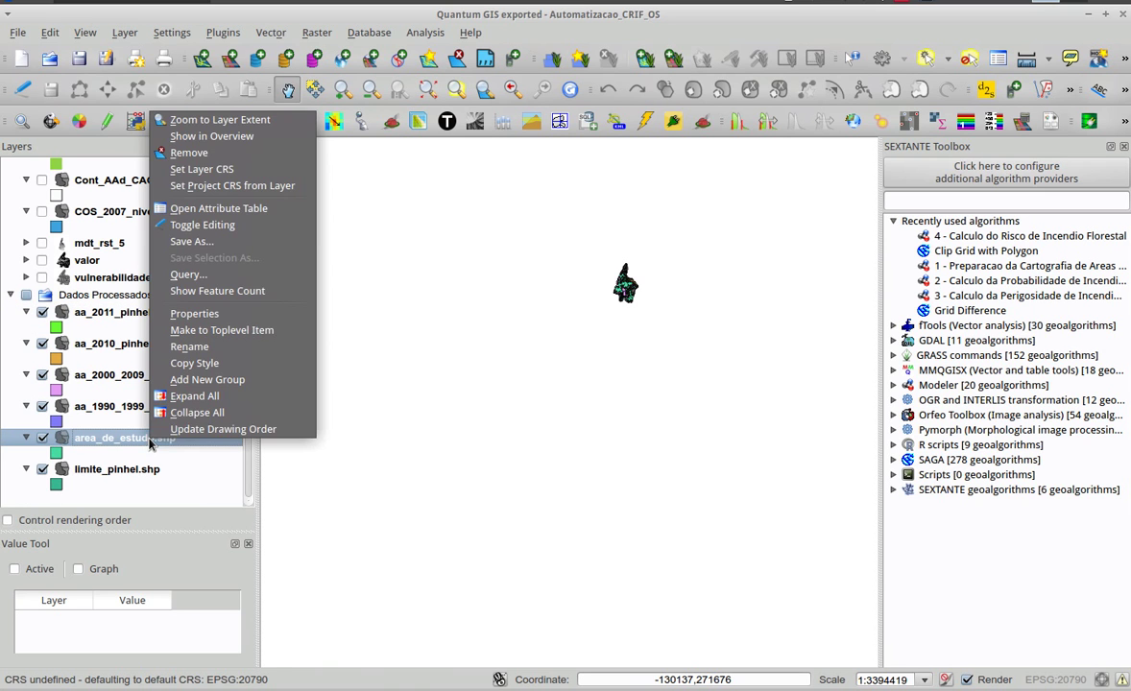
left_click(219, 119)
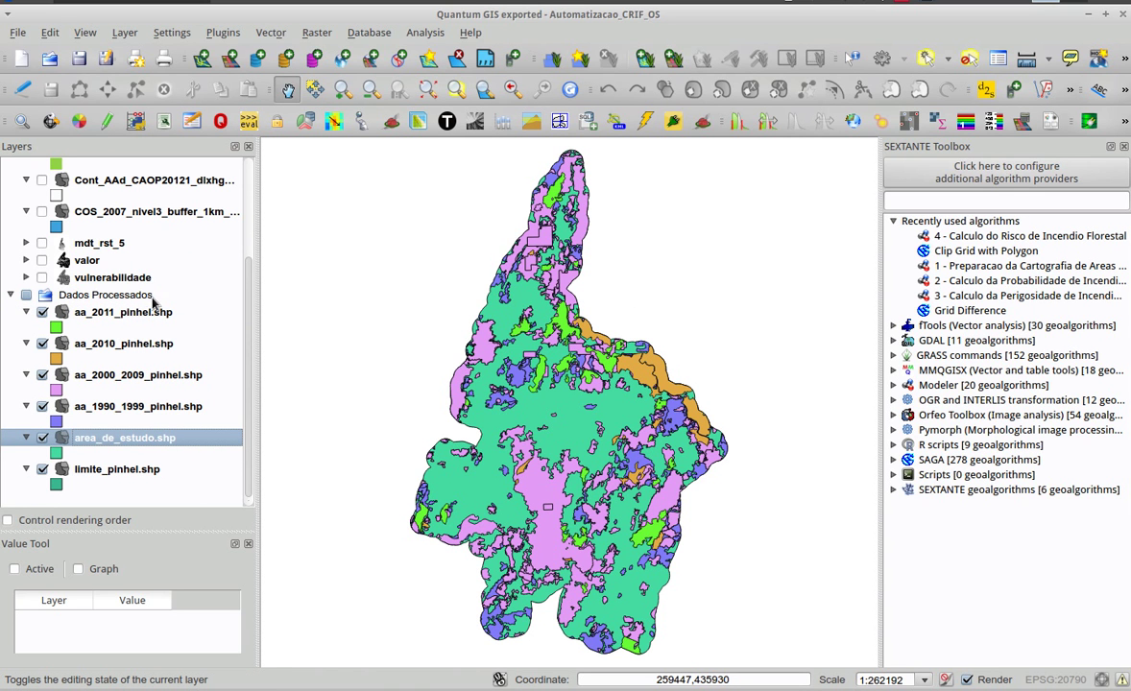
Turn on the whole Dados Processados group and enable control of the rendering order.
left_click(80, 296)
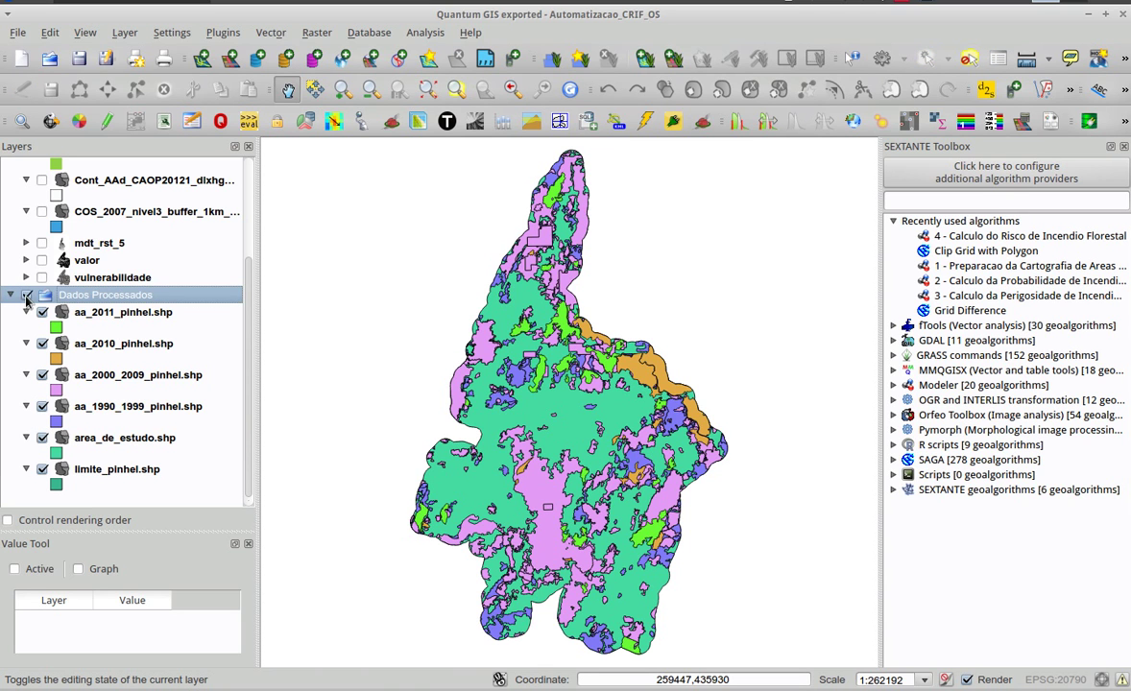
left_click(102, 524)
Open the "2 - Calculo da Probabilidade de Incendio Florestal" model, setting AA 1990-1999 to aa_1990_1999_pinhel.shp and AA 2000-2009 to aa_2000_2009_pinhel.shp.
left_click(967, 281)
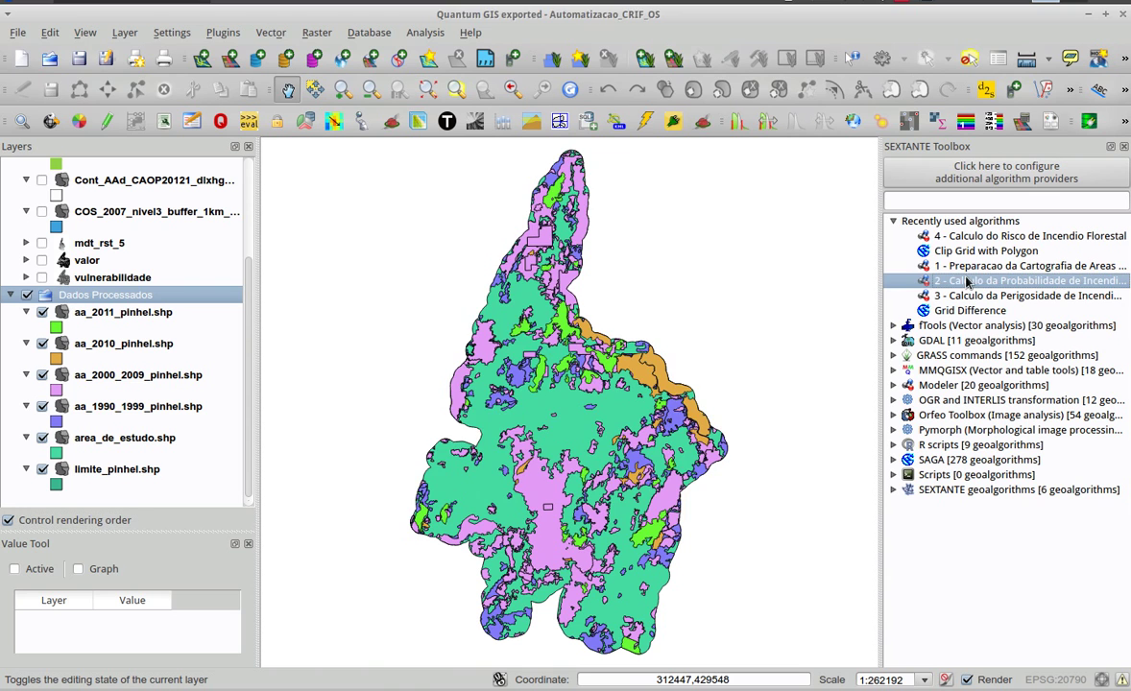
double_click(966, 281)
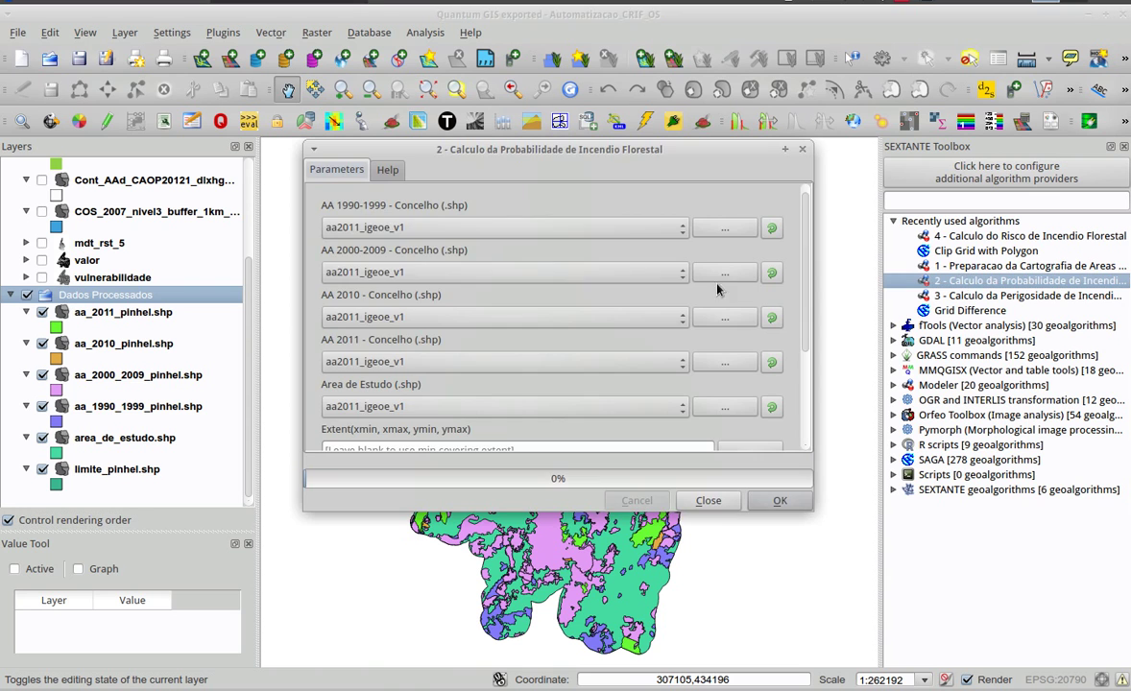
left_click(442, 228)
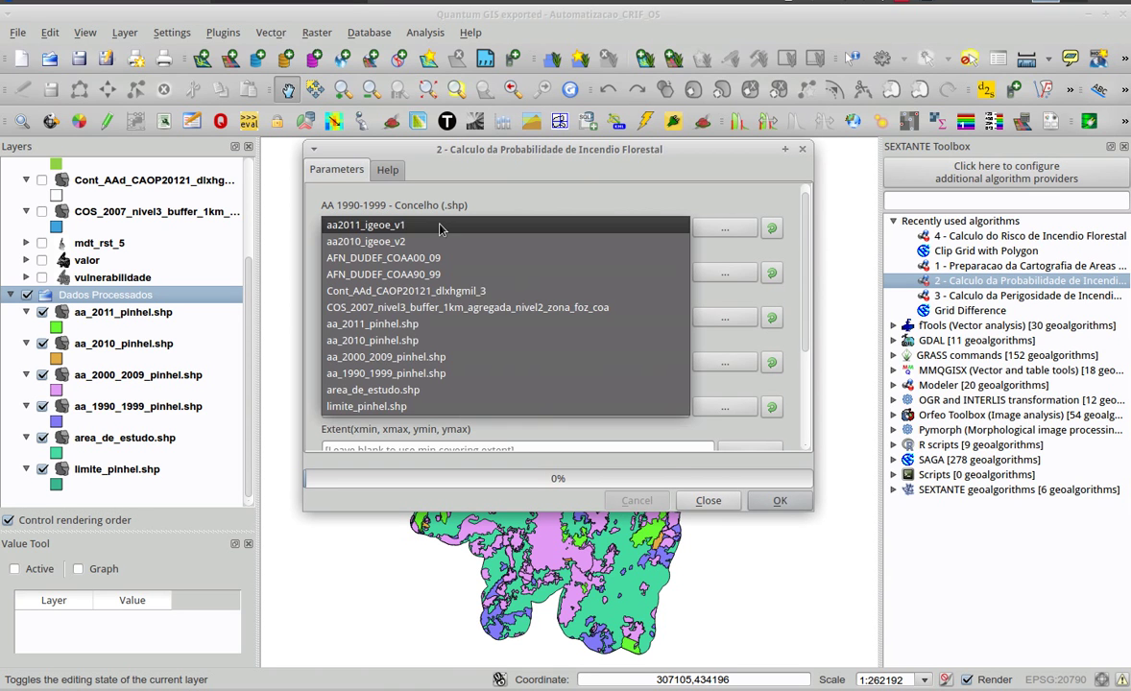
left_click(432, 373)
left_click(432, 277)
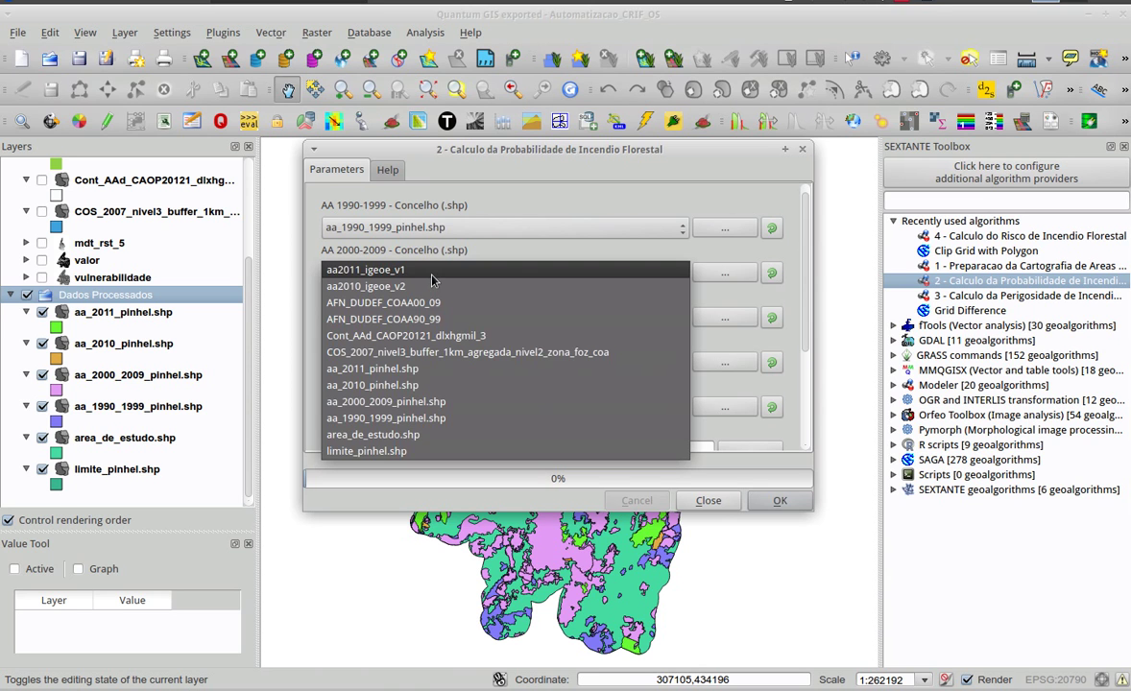
left_click(446, 408)
Set AA 2010 to aa_2010_pinhel.shp, AA 2011 to aa_2011_pinhel.shp and Area de Estudo to area_de_estudo.shp.
left_click(404, 317)
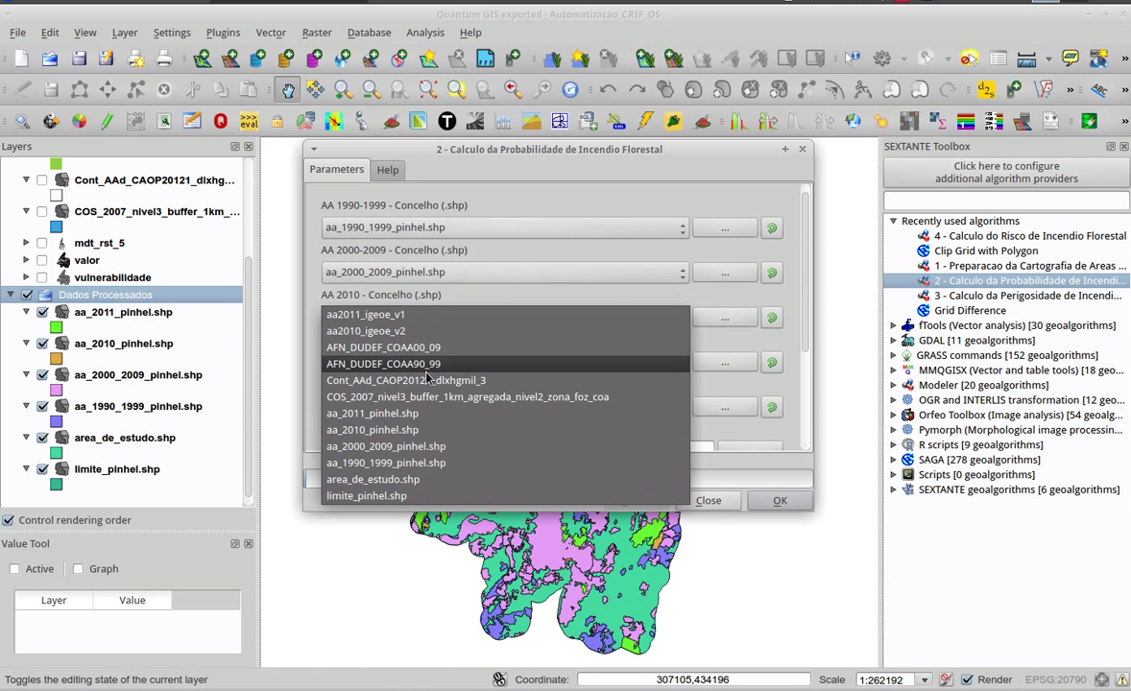
left_click(429, 432)
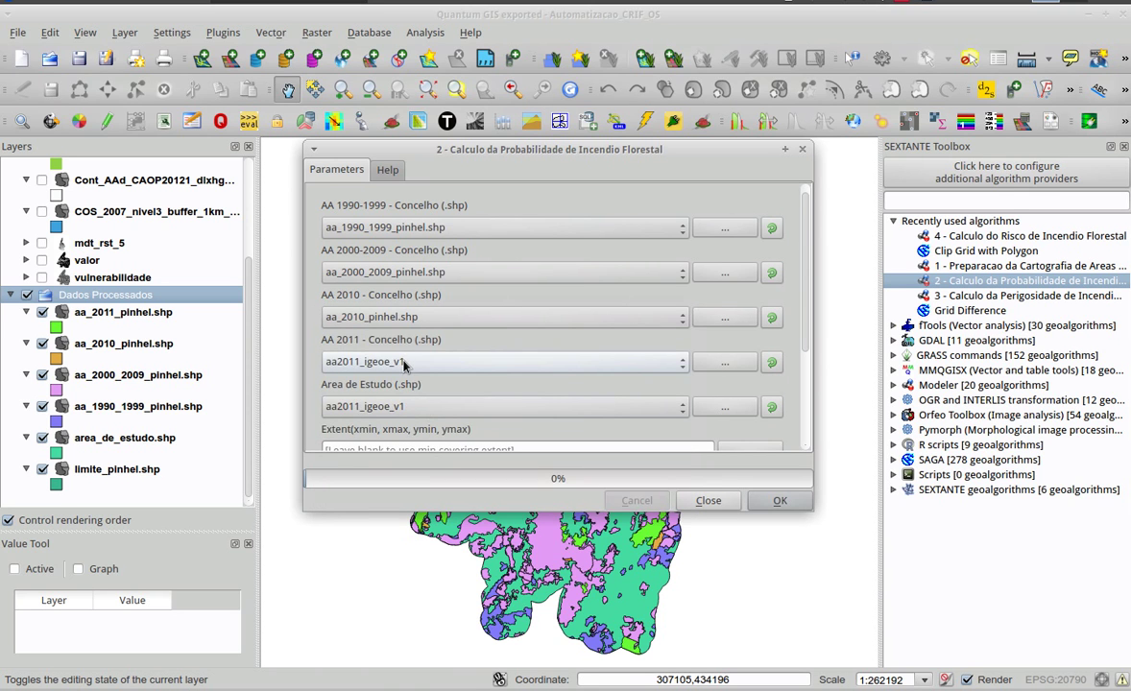
left_click(404, 362)
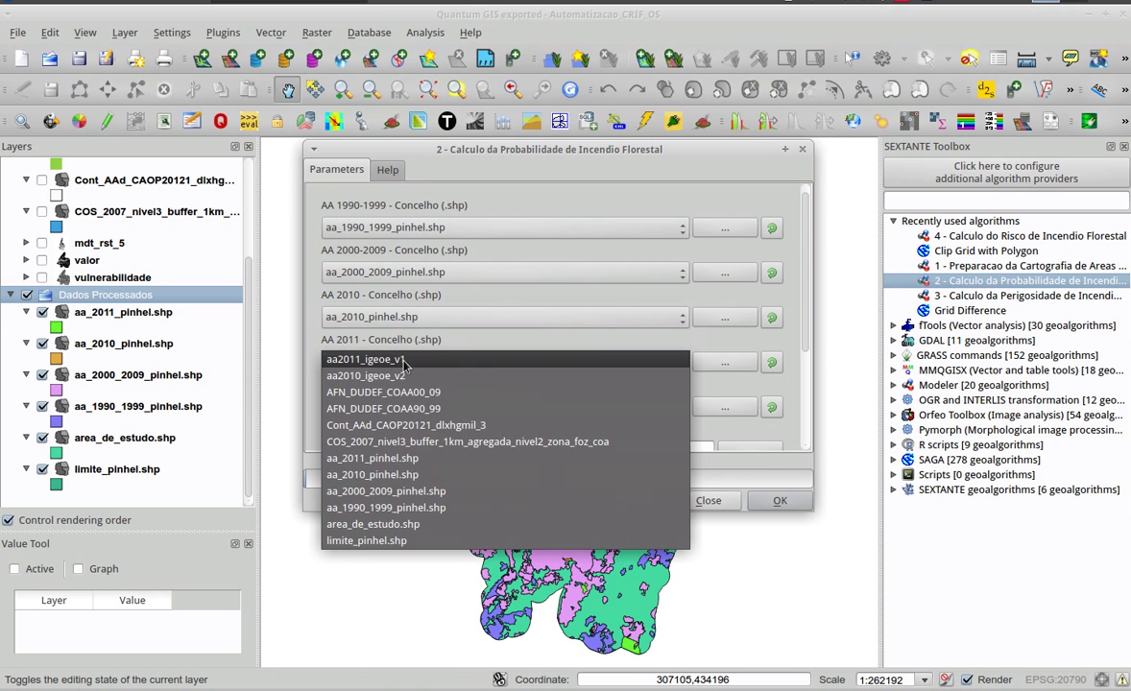
left_click(436, 460)
left_click(402, 406)
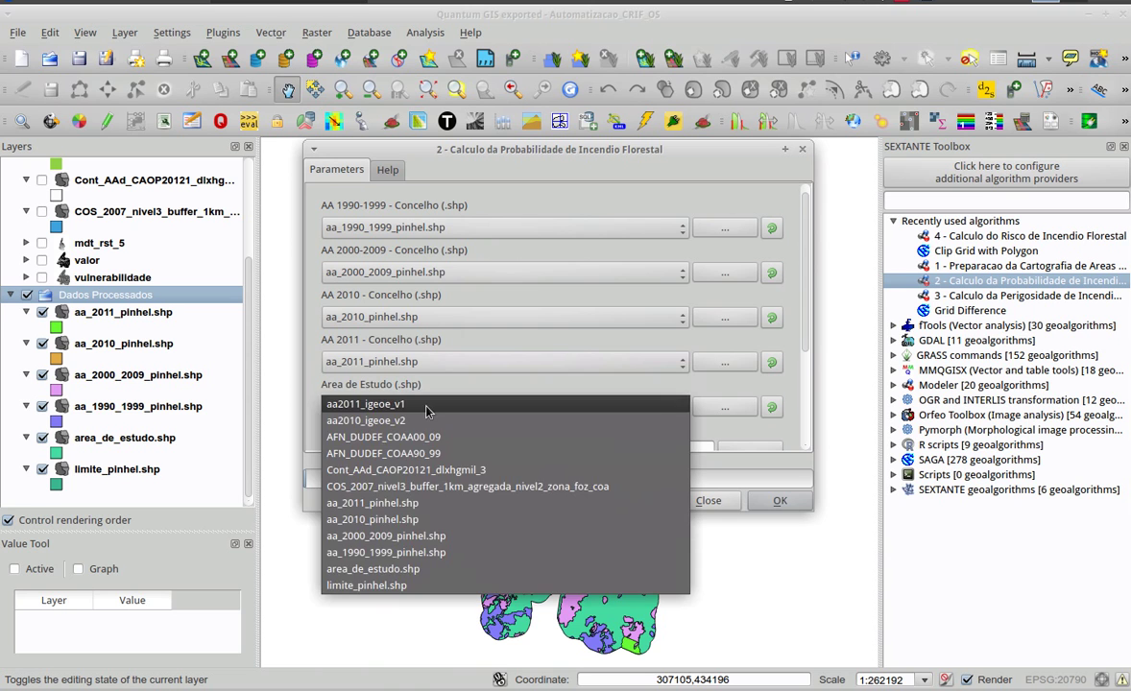
left_click(424, 568)
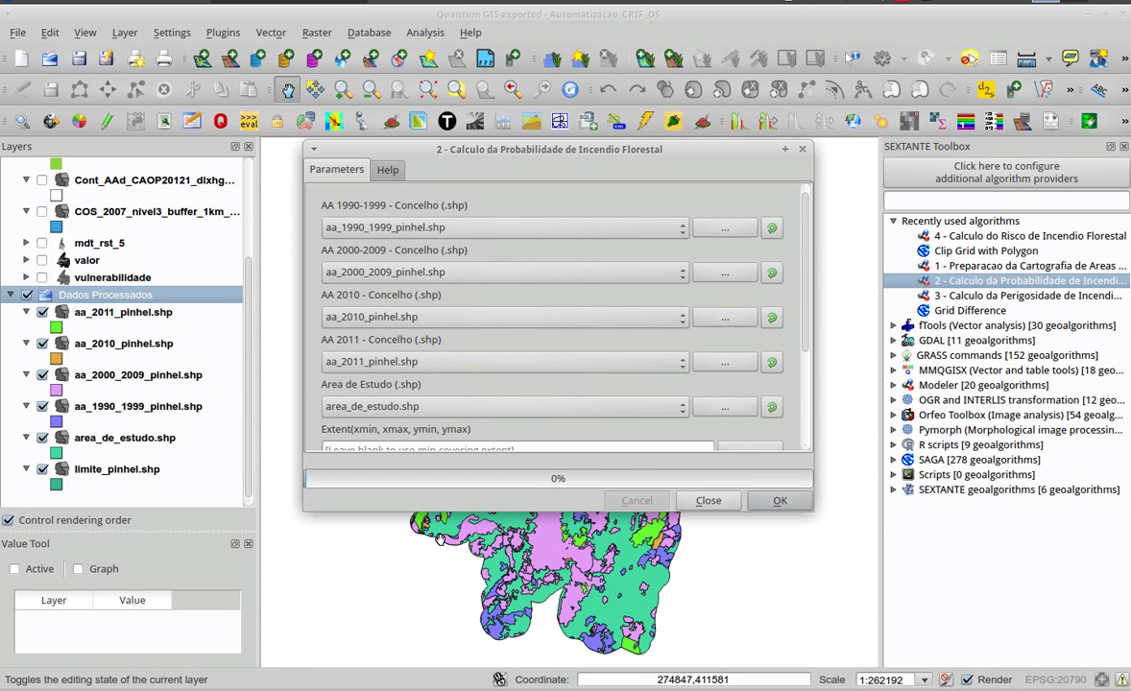
Set the Somatorio AA 1990-2011 output to somatorio_aa_1990_2011.tif in the home directory's SIG/CRIF/resultados folder.
scroll(740, 305, "down", 5)
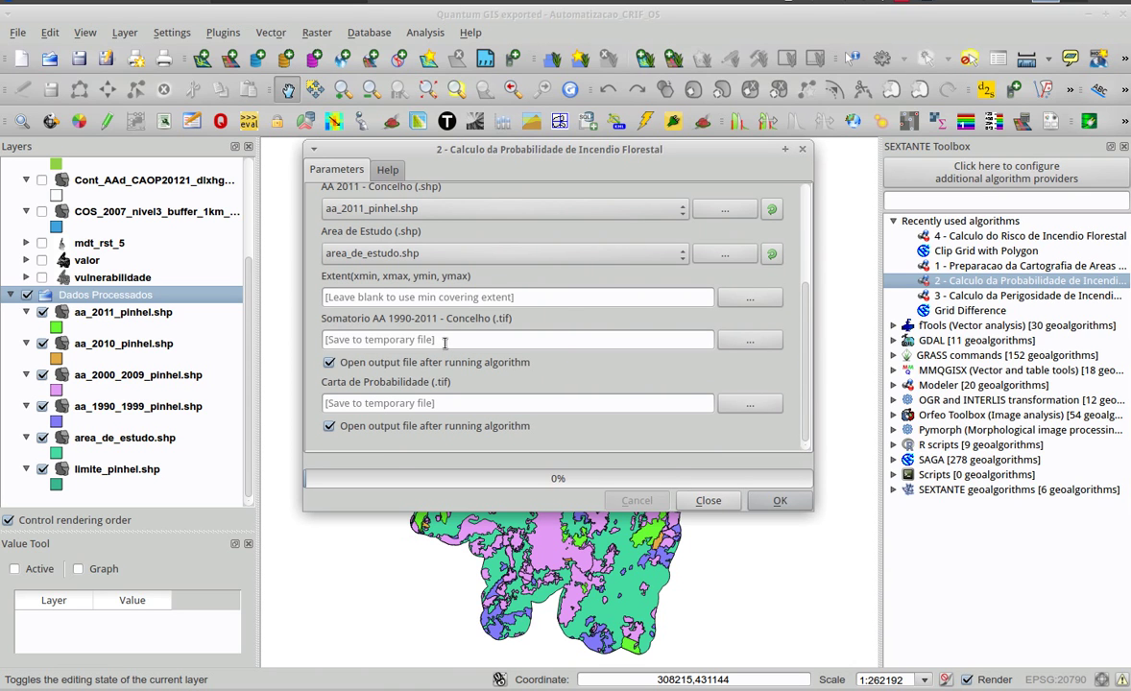
left_click(444, 341)
type("/home/pedro/SIG/CRIF/resultados/")
type("somatori")
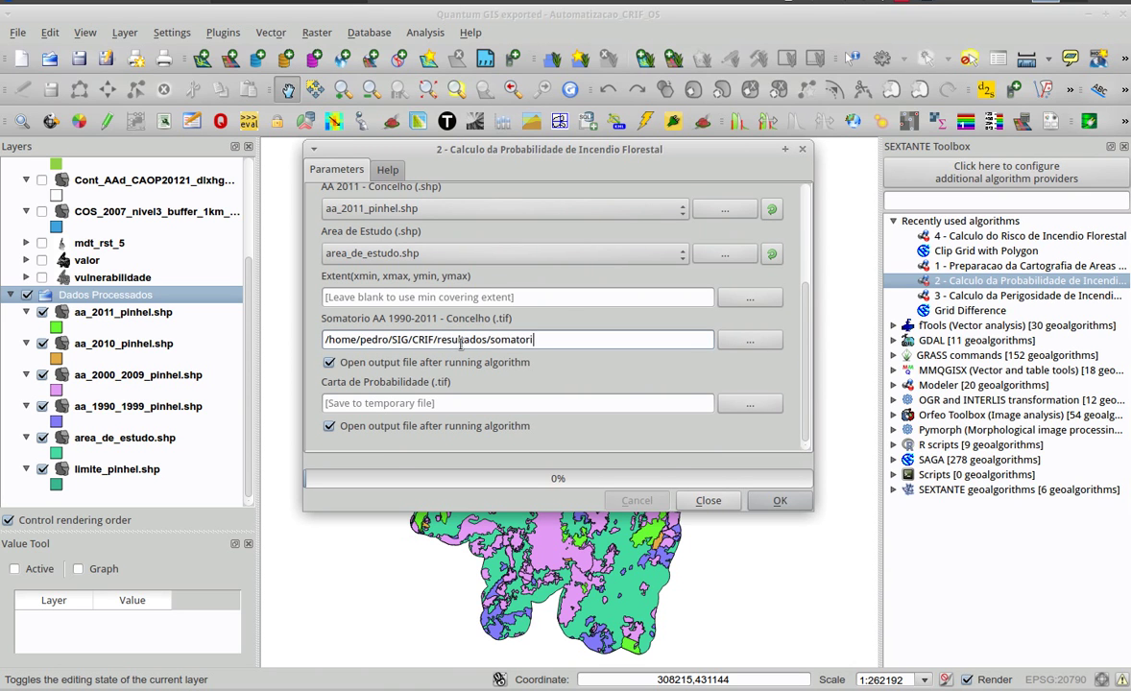
type("o_aa_1990_20")
key("Tab")
key("Tab")
key("Tab")
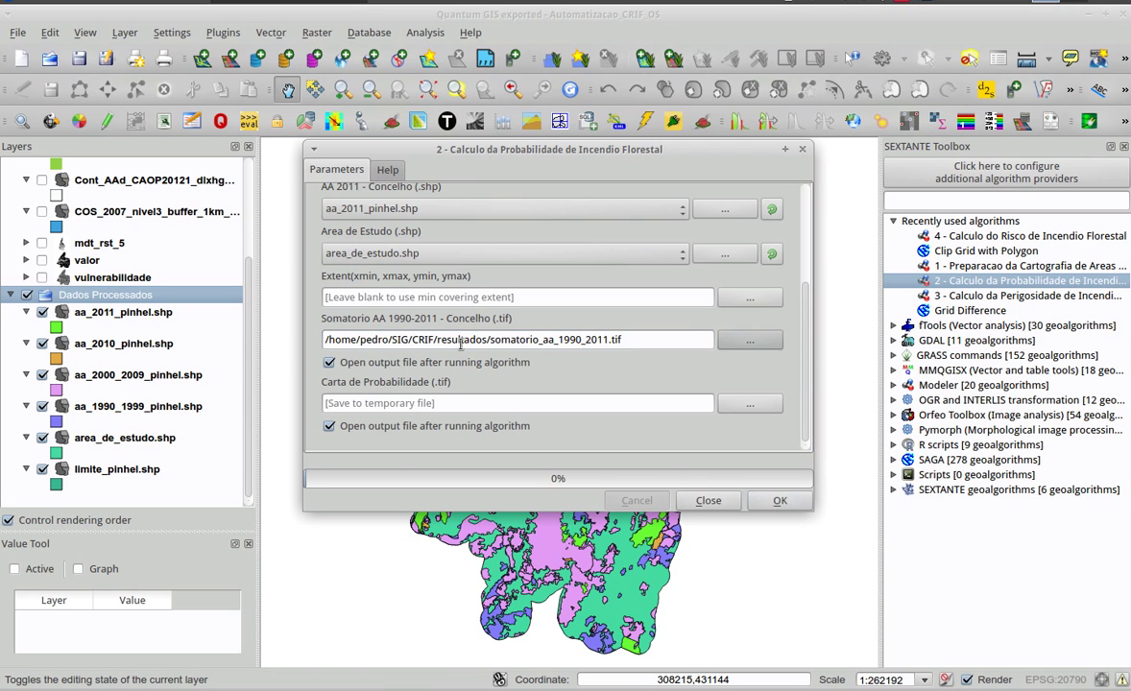
Set the Carta de Probabilidade output to carta_de_probabilidade.tif in the same SIG/CRIF/resultados folder and run the model.
type("/home/pedro/SIG/CRIF/resultados/")
type("carta_de")
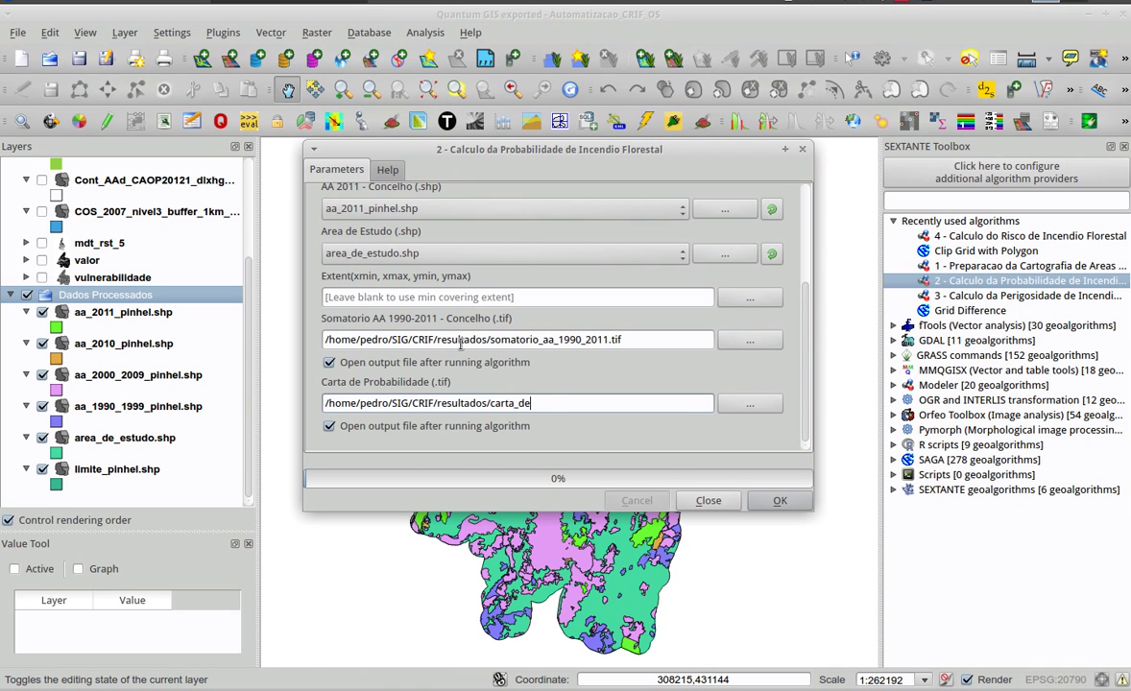
type("_probabilidade.tif")
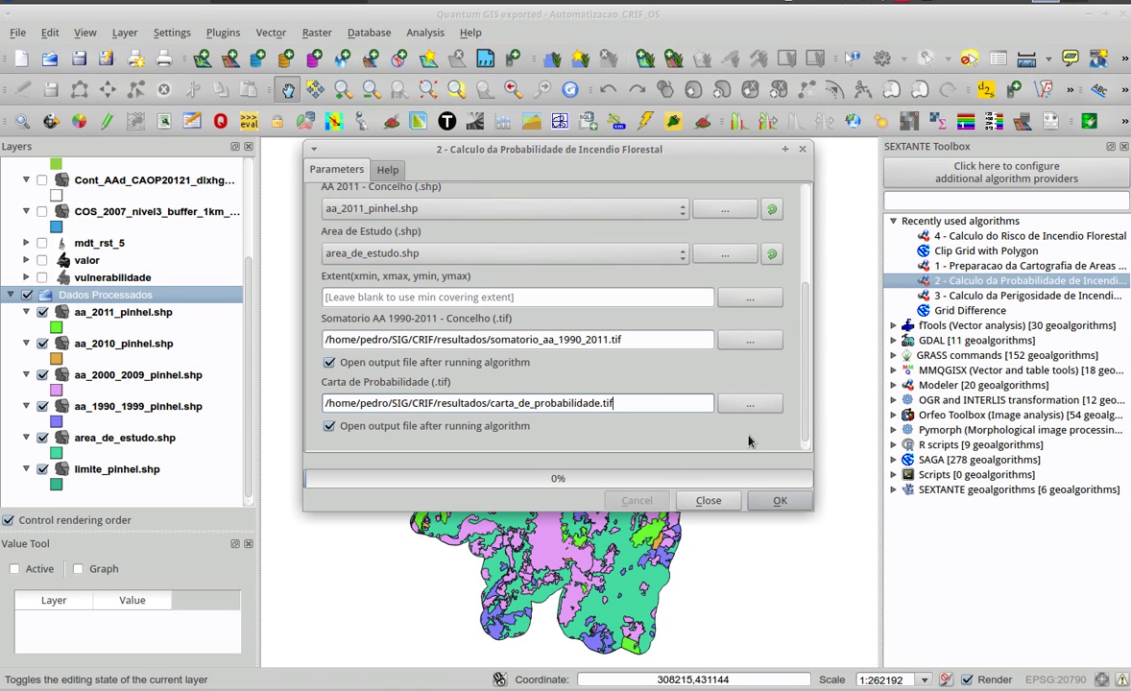
left_click_drag(811, 410, 808, 347)
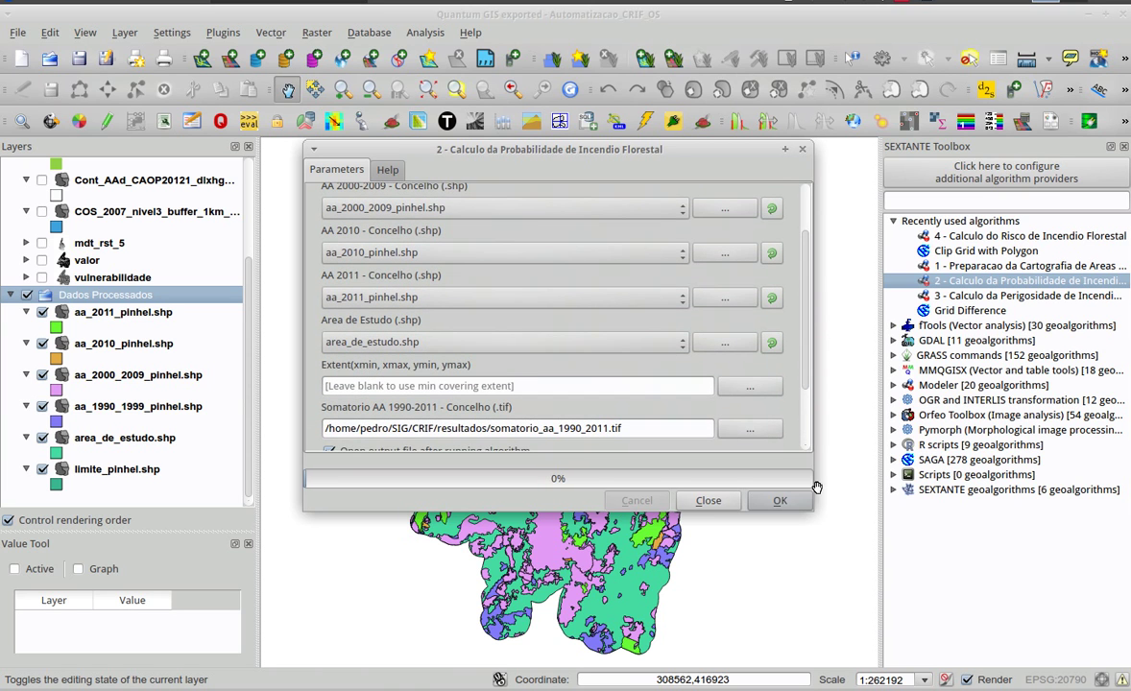
left_click(781, 501)
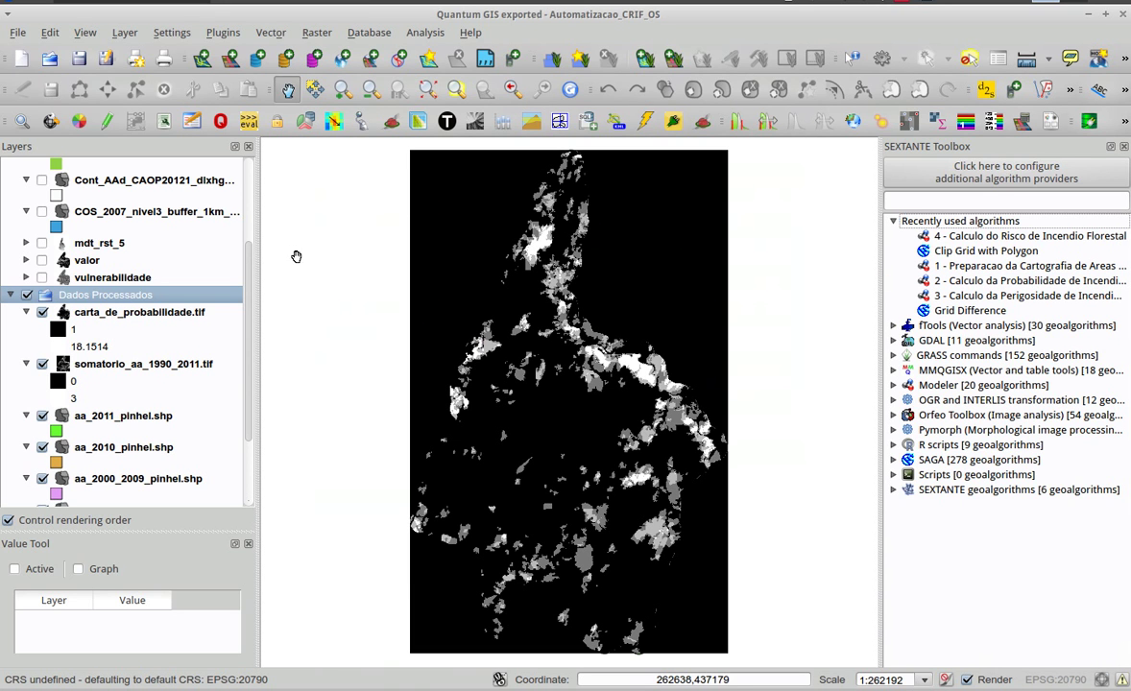
Hide the four burned-area shapefiles (2011, 2010, 2000-2009, 1990-1999) and area_de_estudo.shp in the Dados Processados group.
scroll(109, 423, "down", 1)
left_click(43, 370)
left_click(42, 401)
left_click(42, 433)
scroll(83, 437, "down", 1)
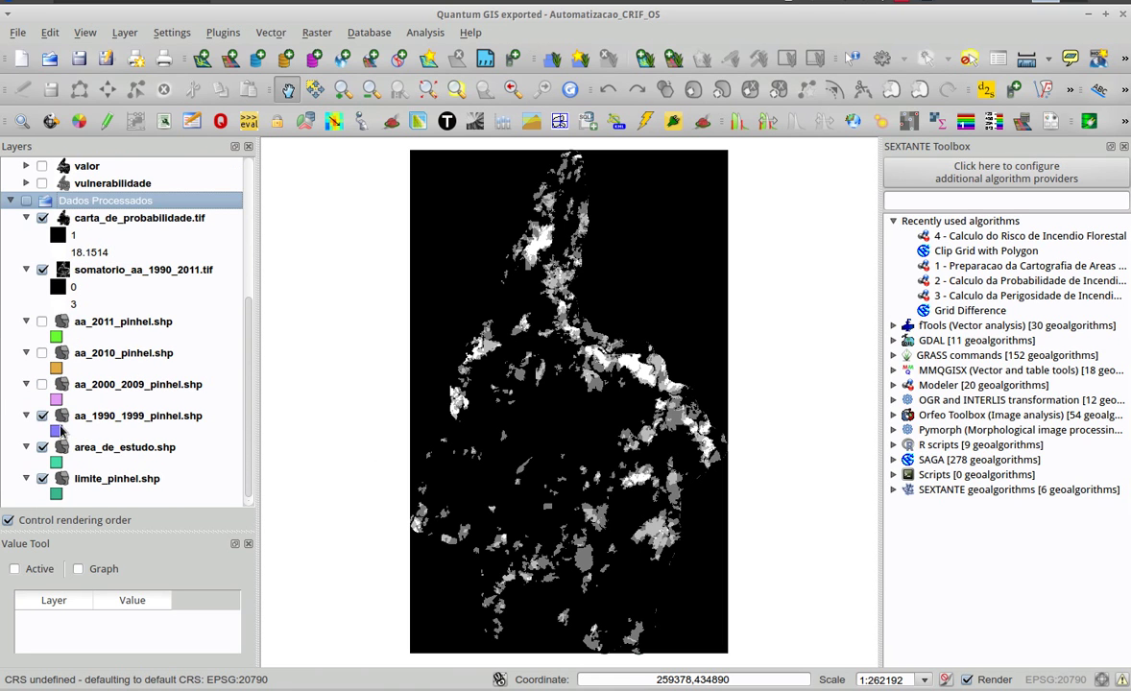
left_click(43, 416)
left_click(43, 447)
scroll(72, 303, "up", 1)
Activate the Value Tool for the output rasters and enlarge its panel to fit both layers' readings.
left_click(151, 268)
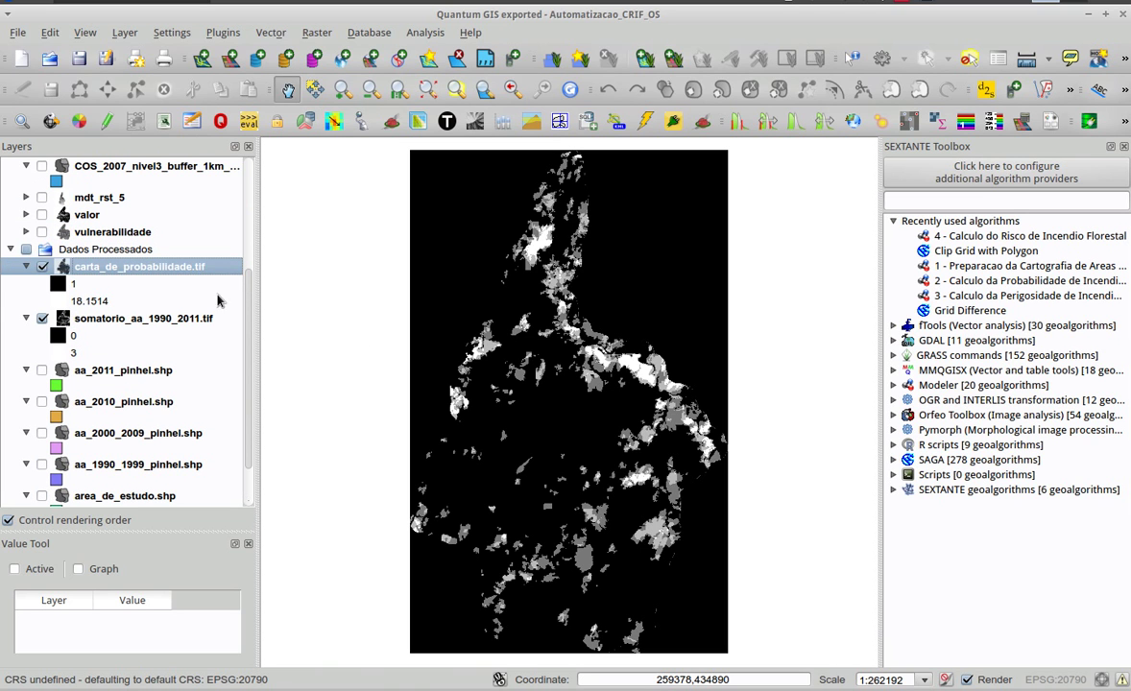
left_click(38, 569)
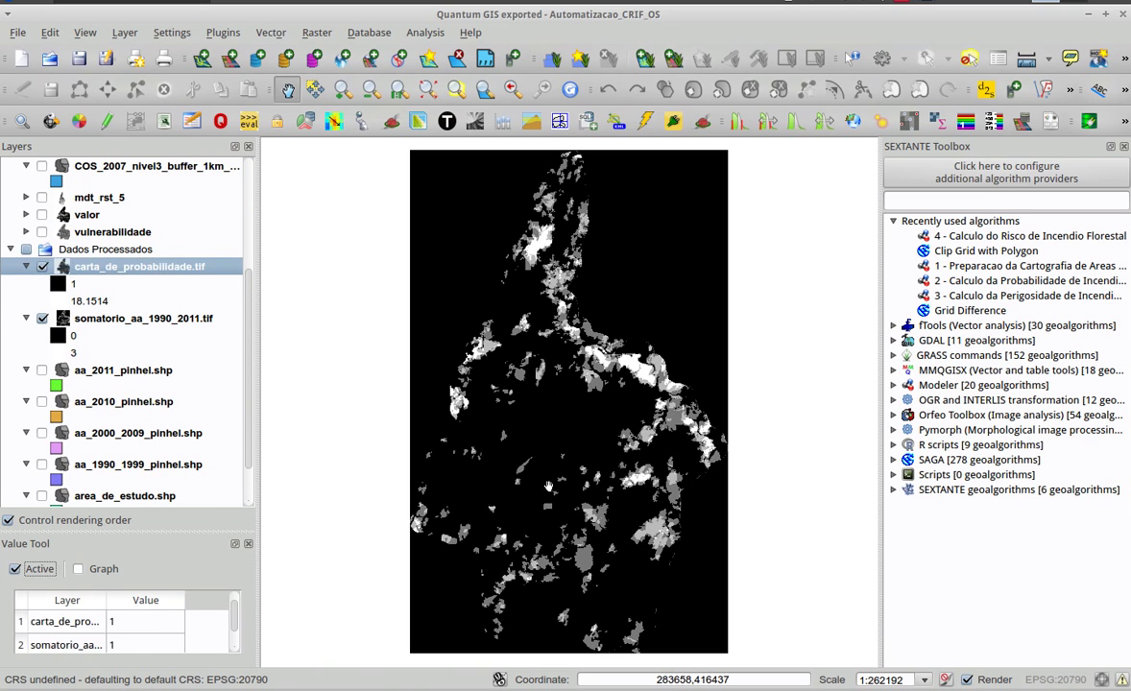
left_click_drag(146, 532, 150, 481)
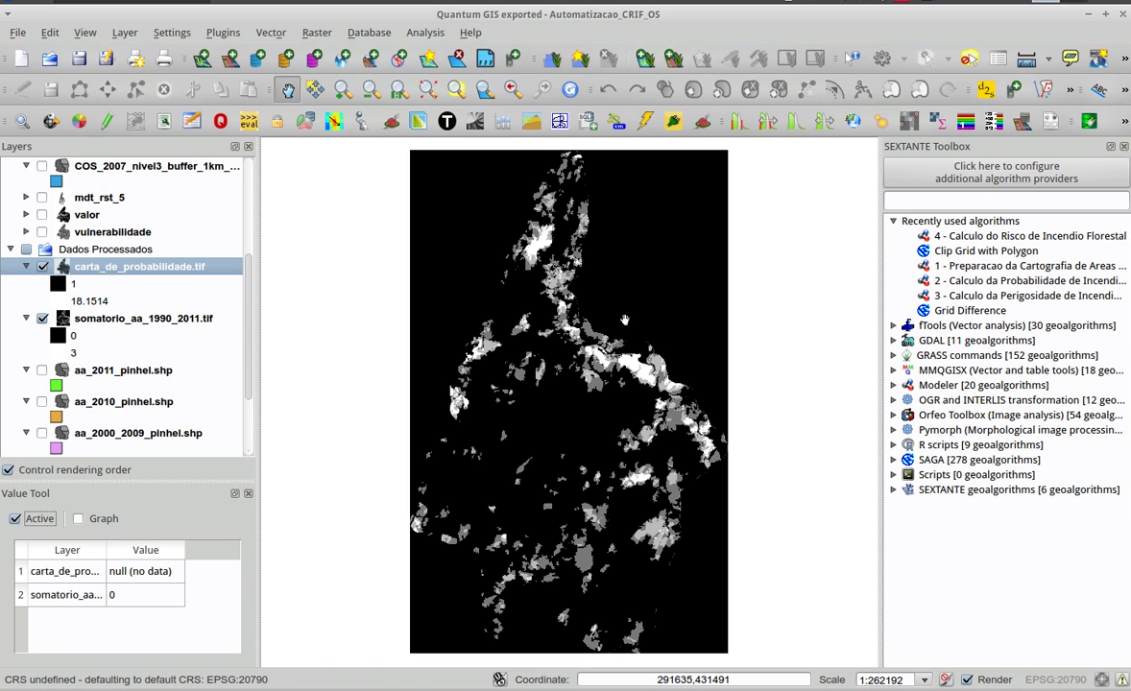
Display only somatorio_aa_1990_2011.tif and stretch its contrast over the full dataset.
left_click(42, 319)
left_click(42, 267)
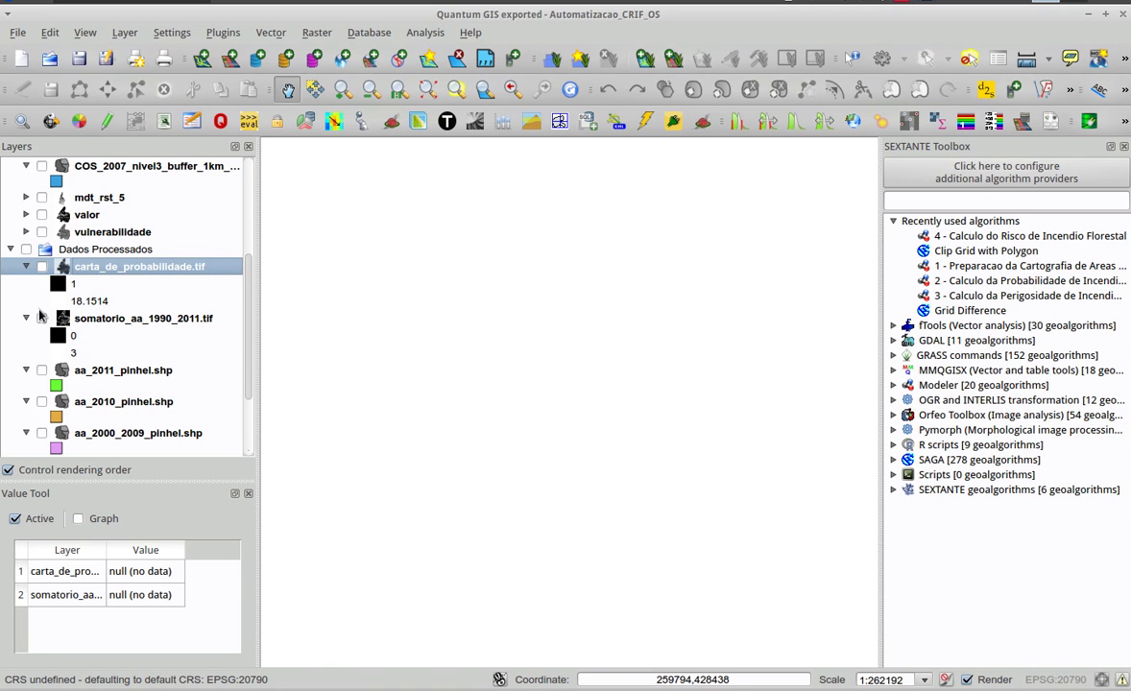
left_click(43, 318)
left_click(115, 319)
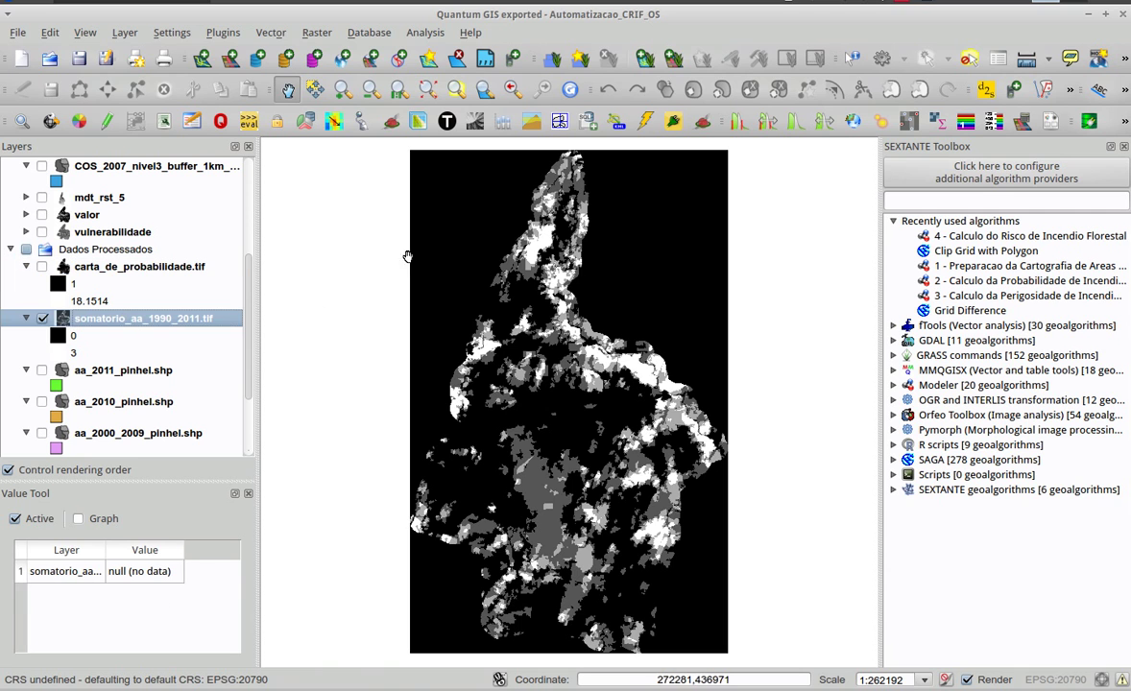
left_click(801, 128)
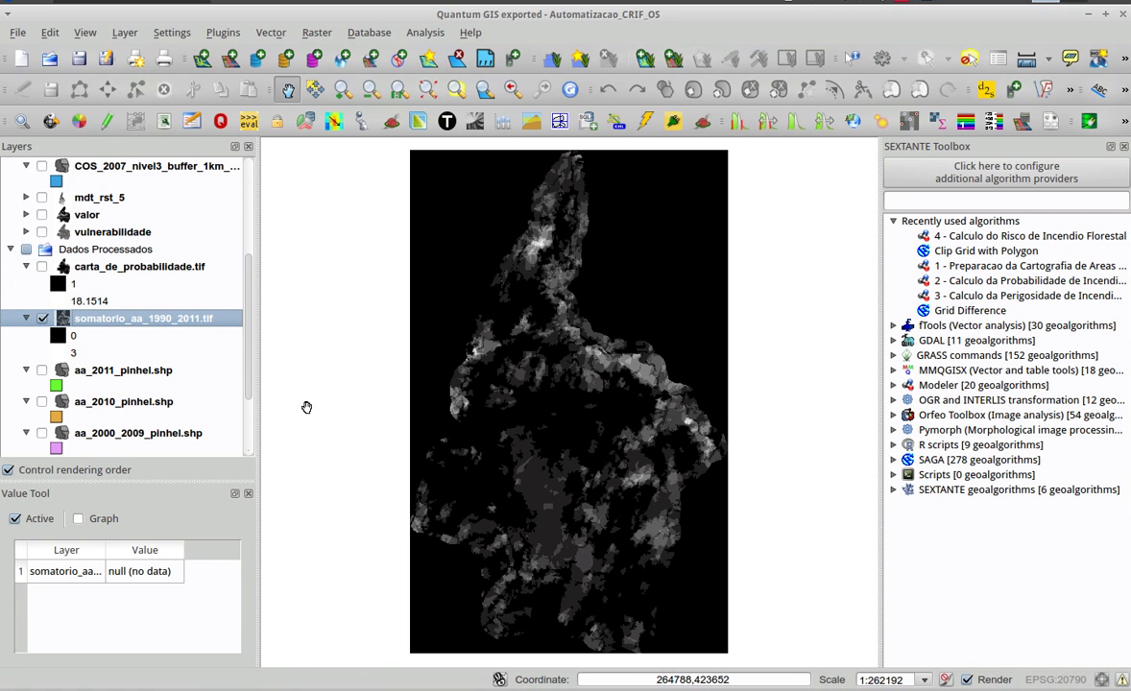
Load the Min / max values into the style of somatorio_aa_1990_2011.tif, apply them and expand its legend.
right_click(96, 320)
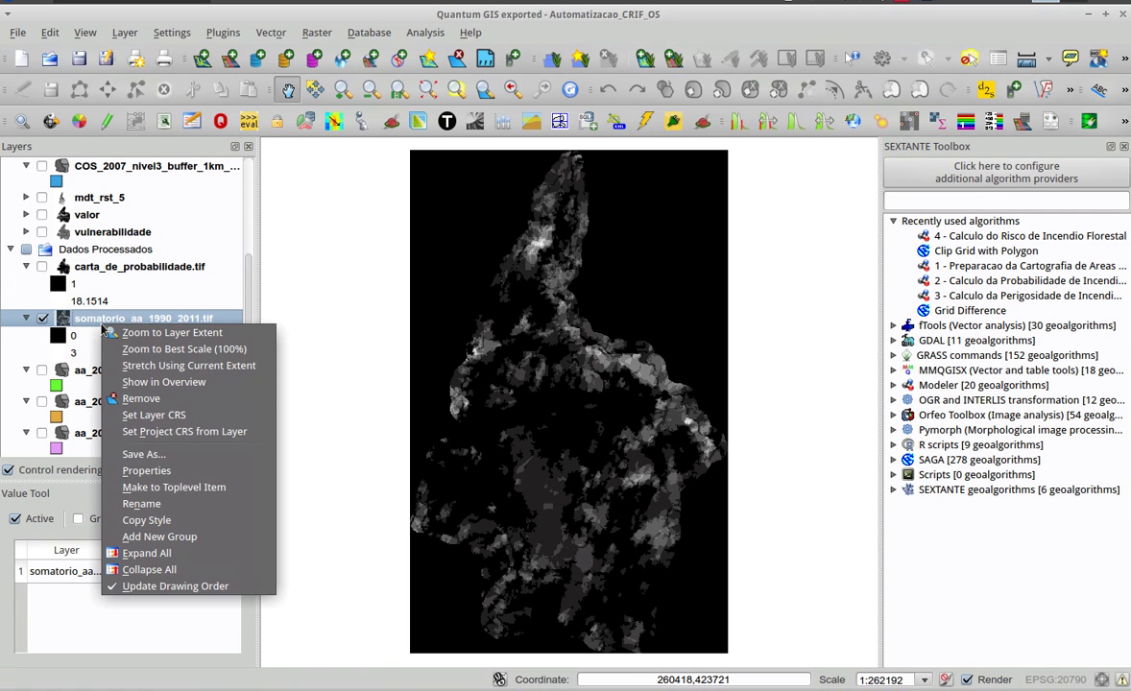
left_click(182, 470)
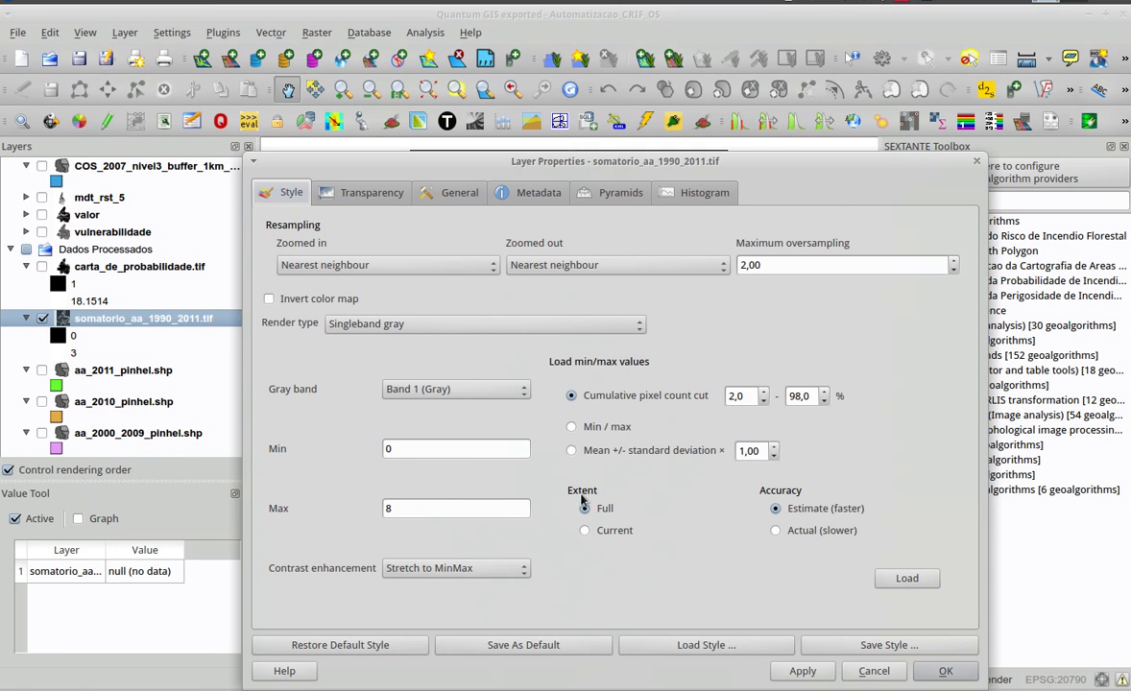
left_click(620, 429)
left_click(907, 578)
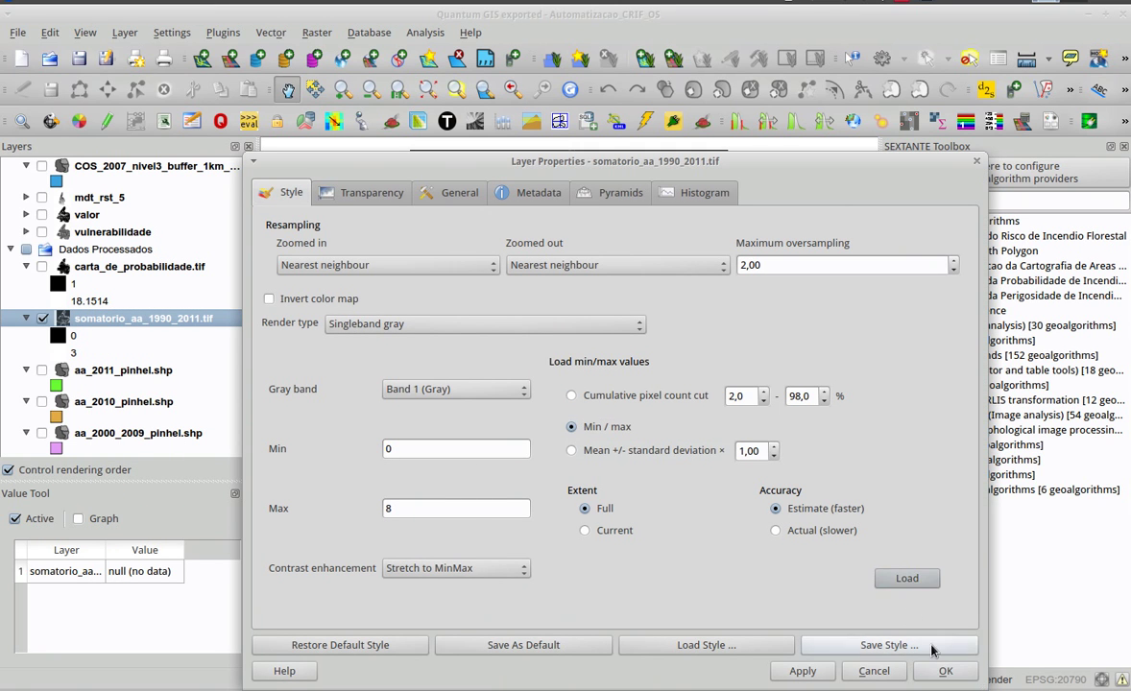
left_click(945, 672)
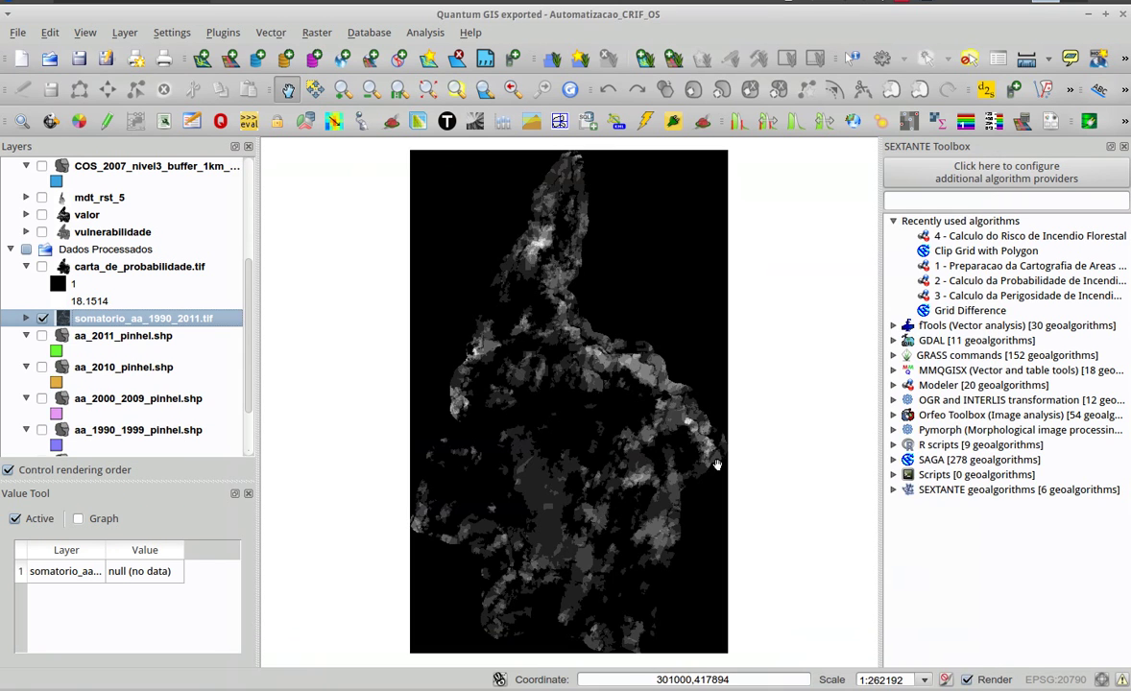
left_click(27, 320)
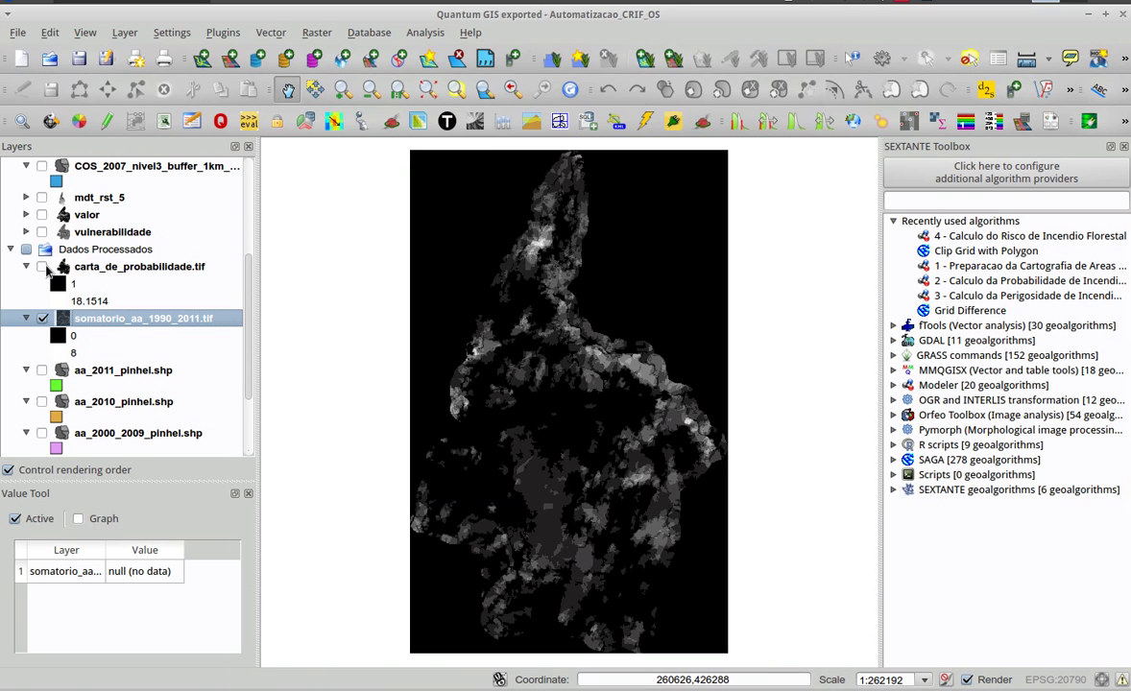
Hide somatorio_aa_1990_2011.tif, then show and select carta_de_probabilidade.tif.
left_click(42, 319)
left_click(43, 267)
left_click(103, 269)
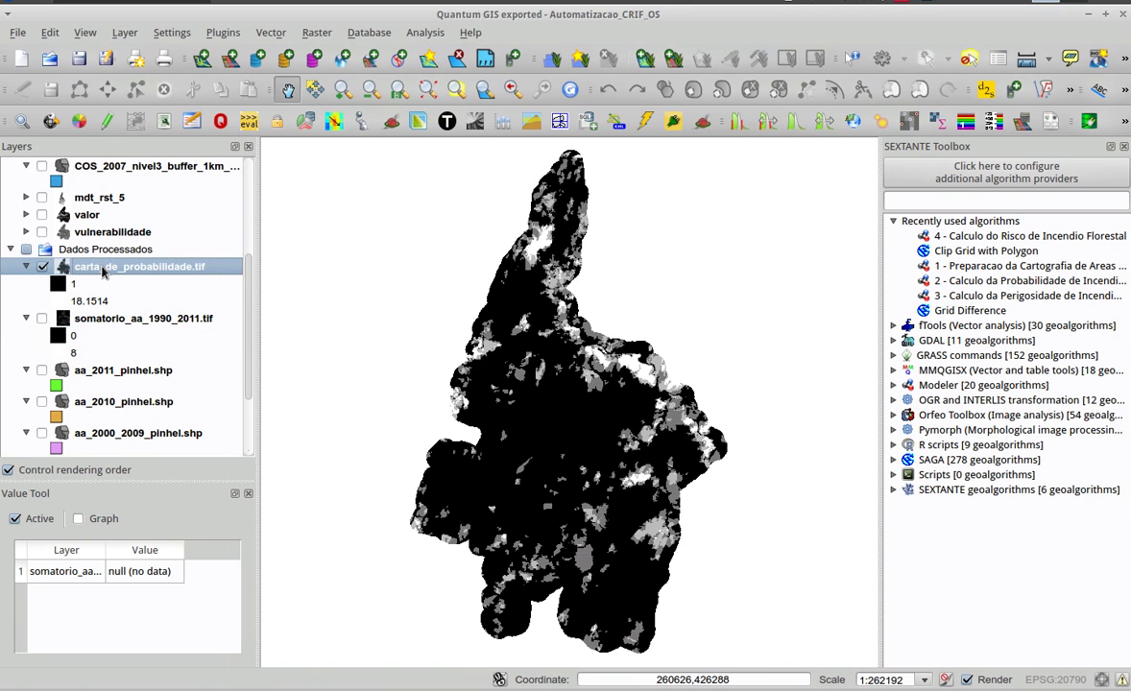
Stretch the histogram of carta_de_probabilidade.tif to the view extents, then load the minimum and maximum values in its properties and expand its legend.
left_click(790, 124)
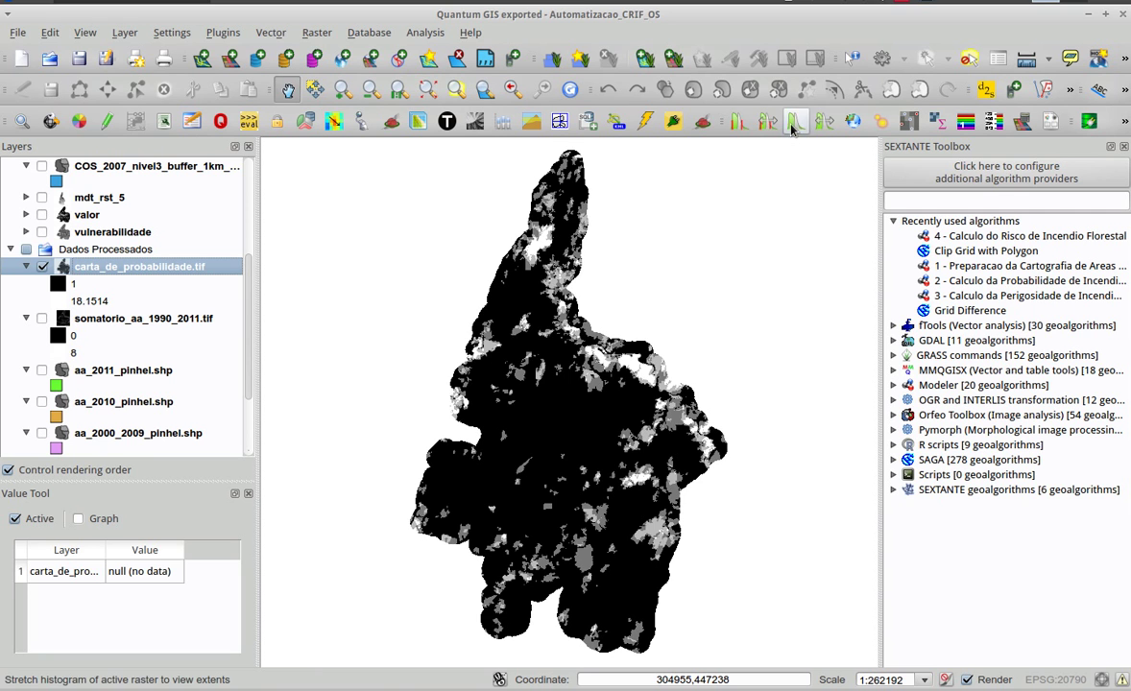
right_click(92, 274)
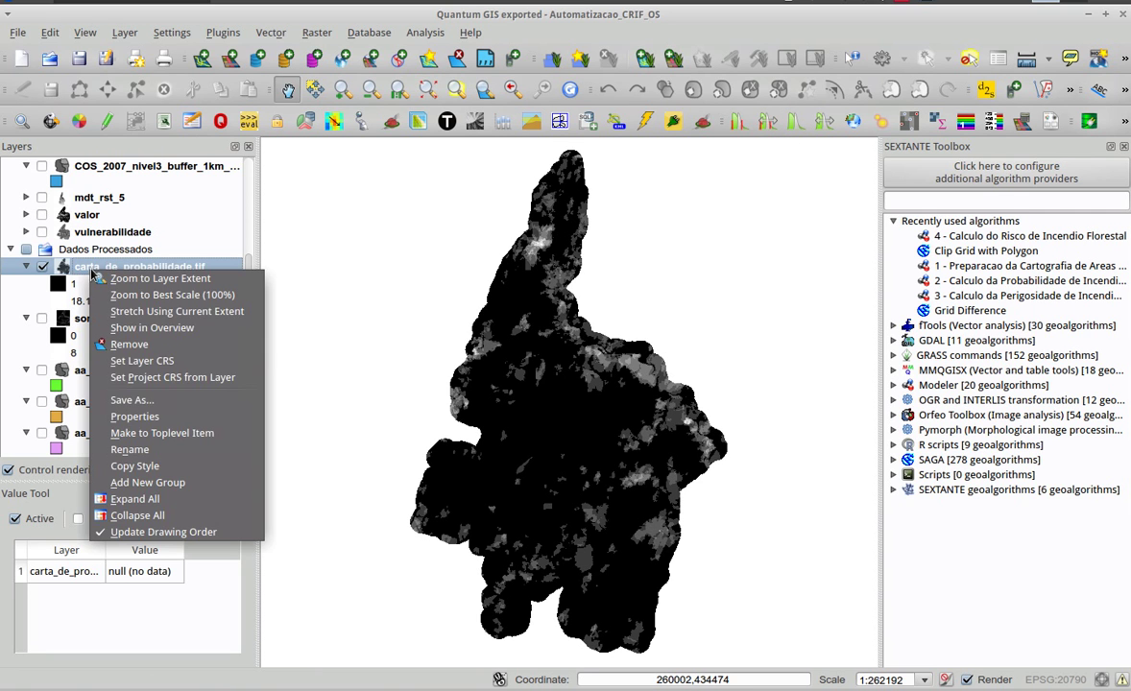
left_click(144, 417)
left_click(600, 428)
left_click(943, 671)
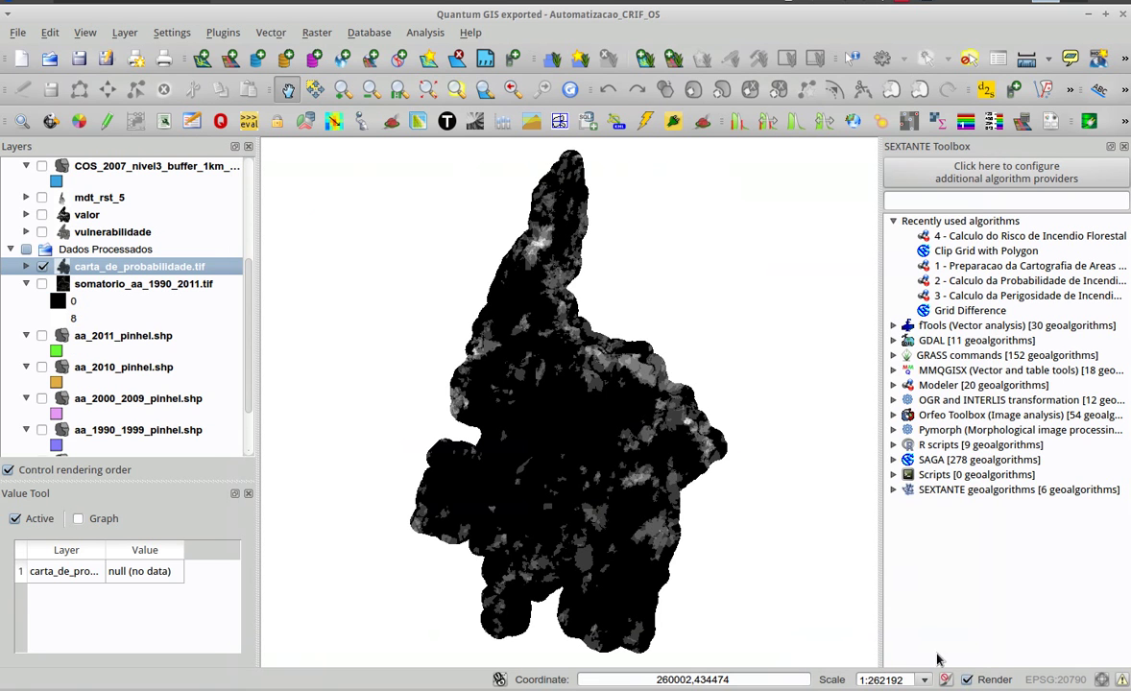
left_click(26, 268)
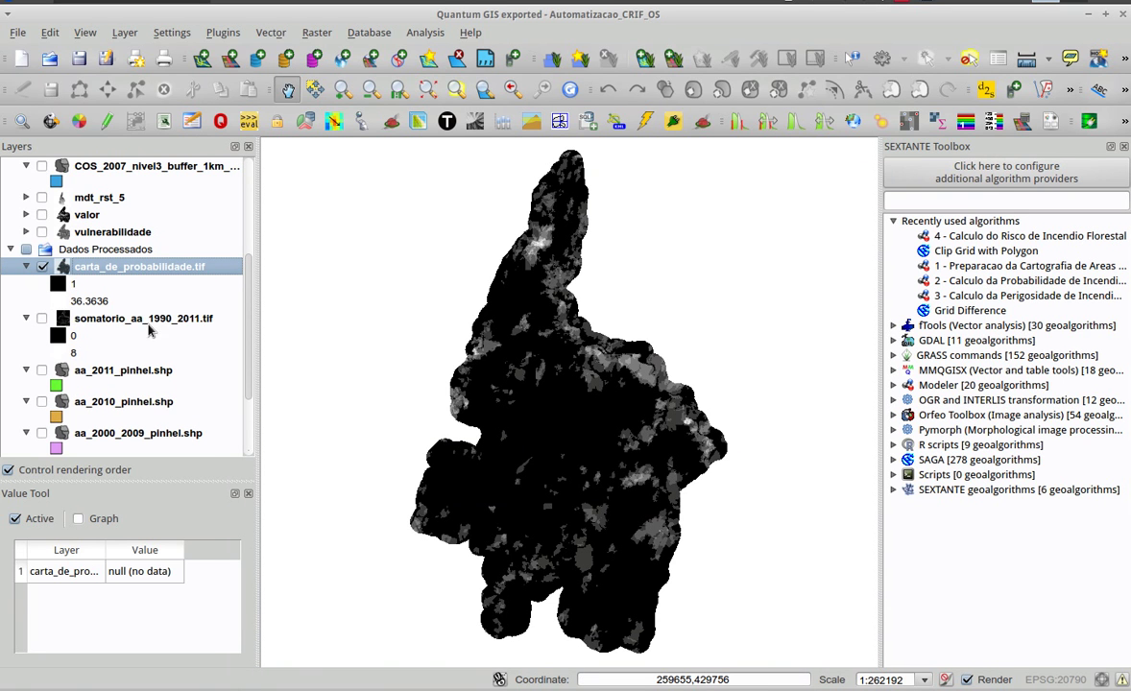
Open the 3 - Calculo da Perigosidade de Incendio Florestal model with mdt_rst_5 as MDT, carta_de_probabilidade.tif as Carta de Probabilidade and COS_2007_nivel3_buffer_1km_agregada_nivel2_zona_foz_coa as COS 2007.
double_click(974, 296)
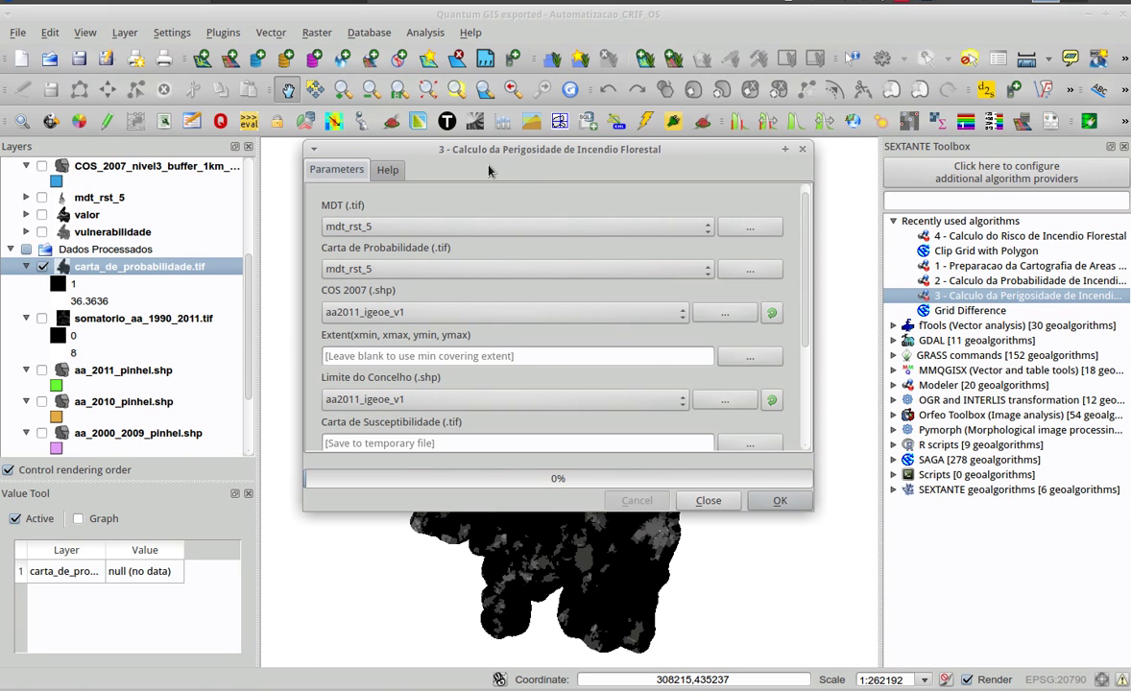
left_click(463, 226)
left_click(463, 227)
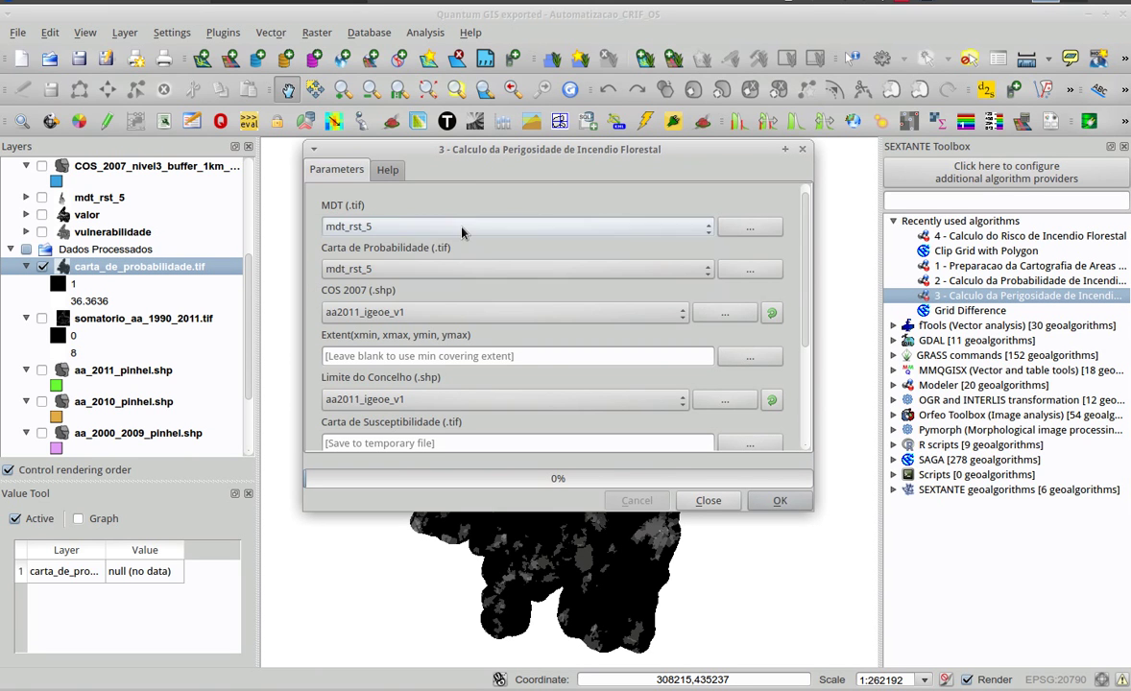
left_click(412, 270)
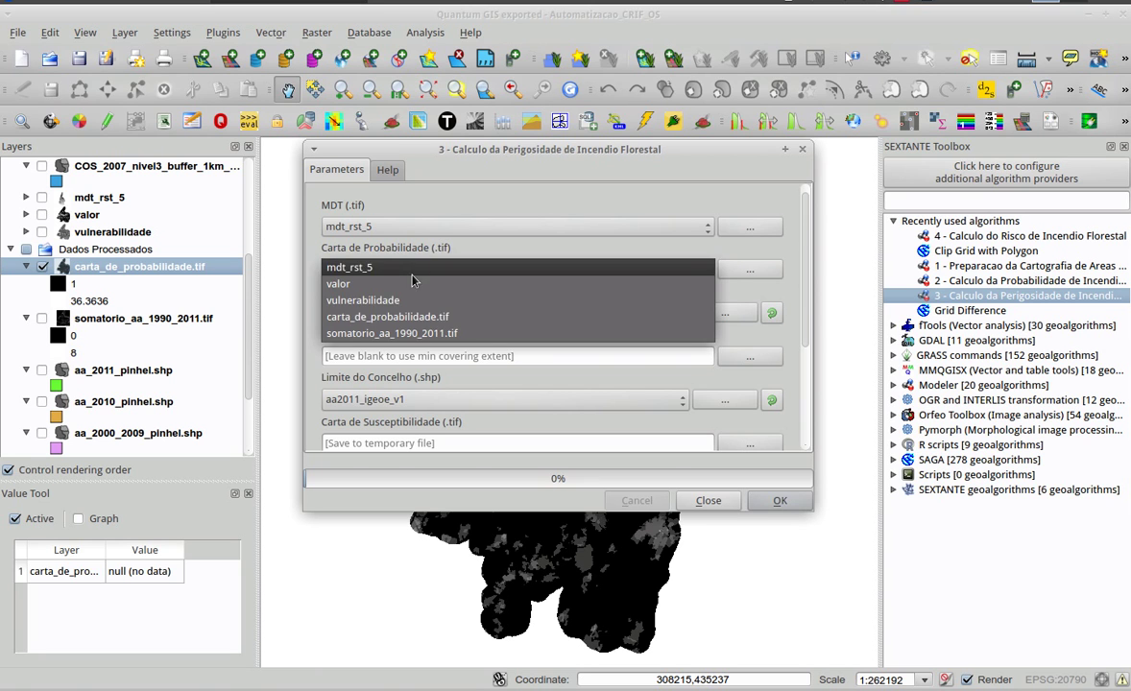
left_click(422, 316)
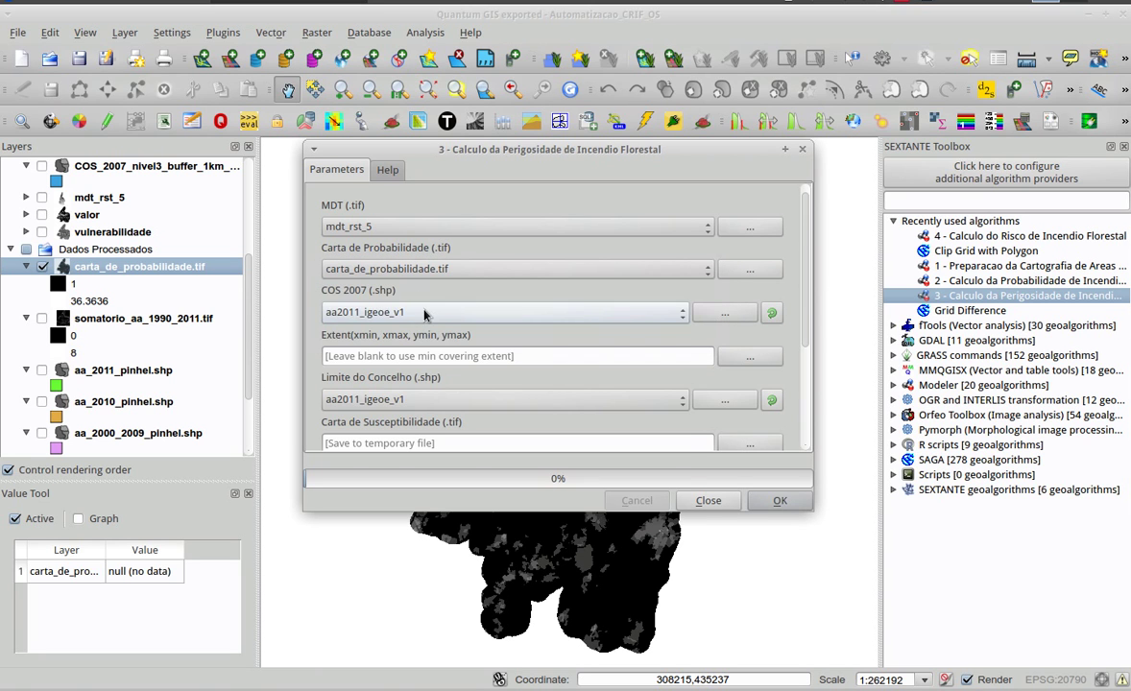
left_click(424, 314)
left_click(470, 391)
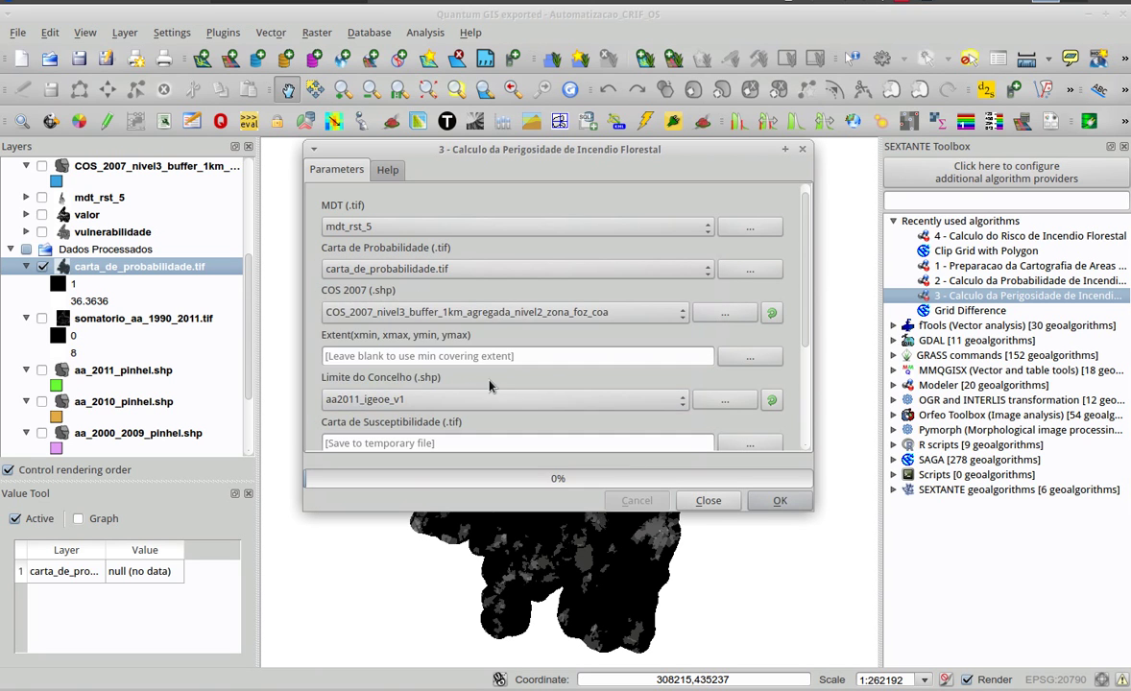